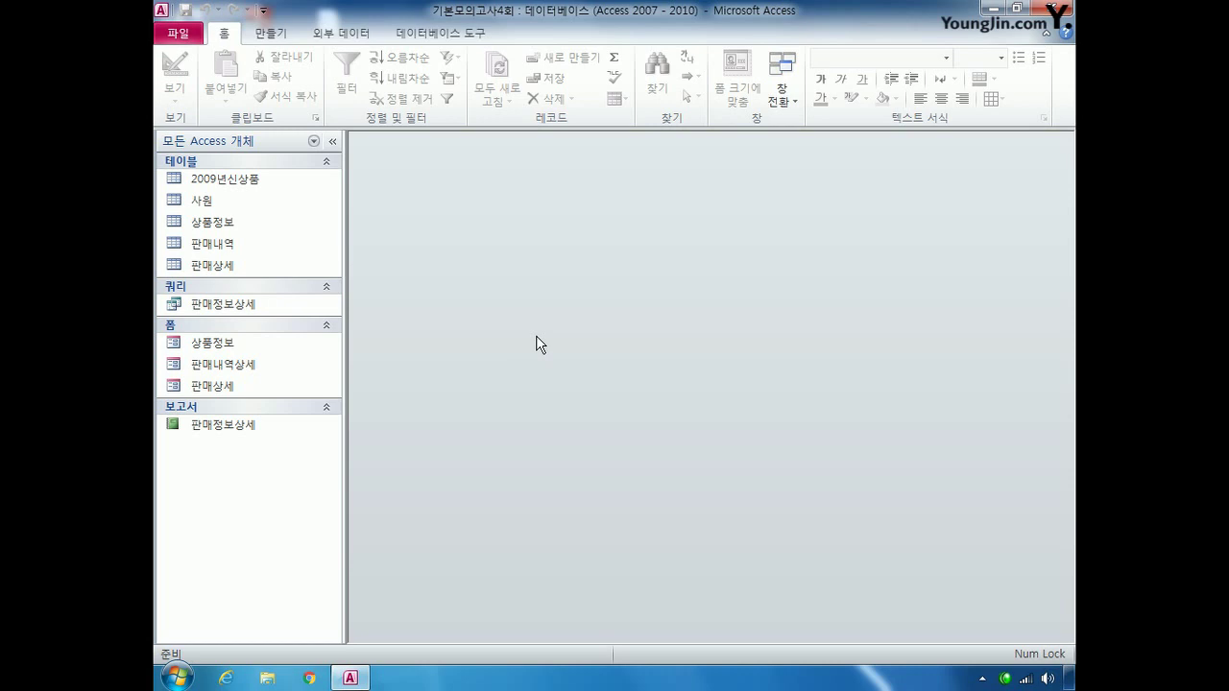
Step: Open the 판매상세 table in Design view and make 판매번호 and 상품코드 its combined primary key
right_click(237, 269)
click(288, 298)
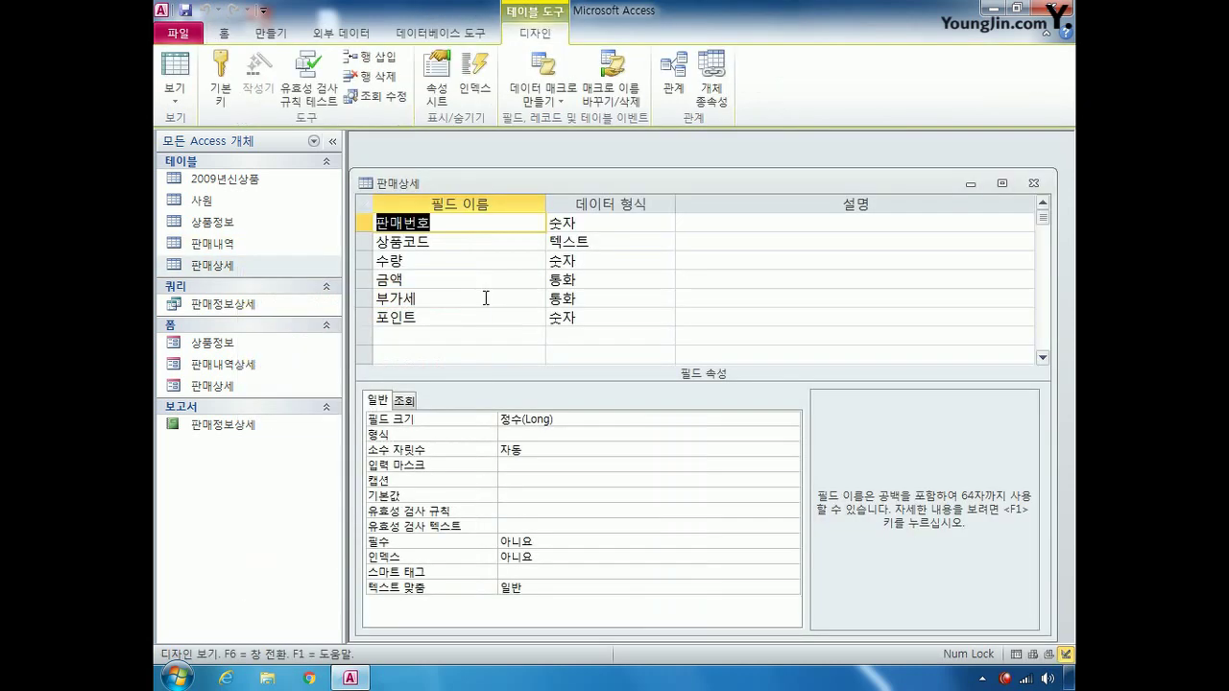
drag(573, 187, 577, 167)
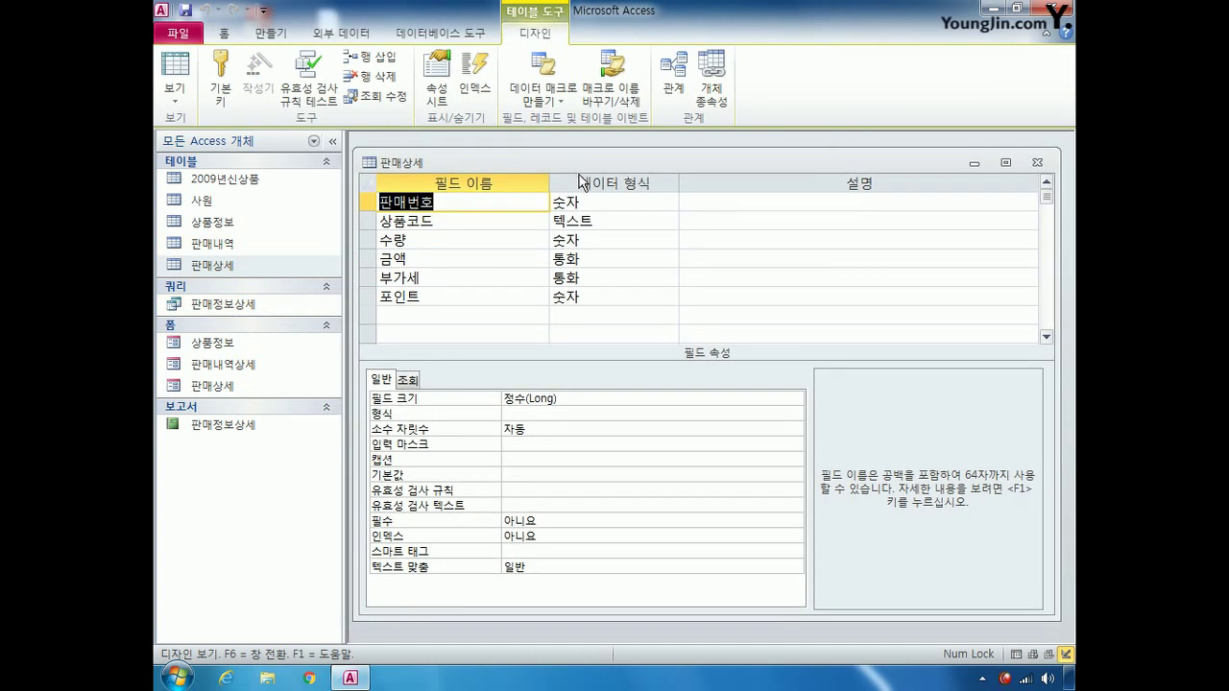
click(369, 202)
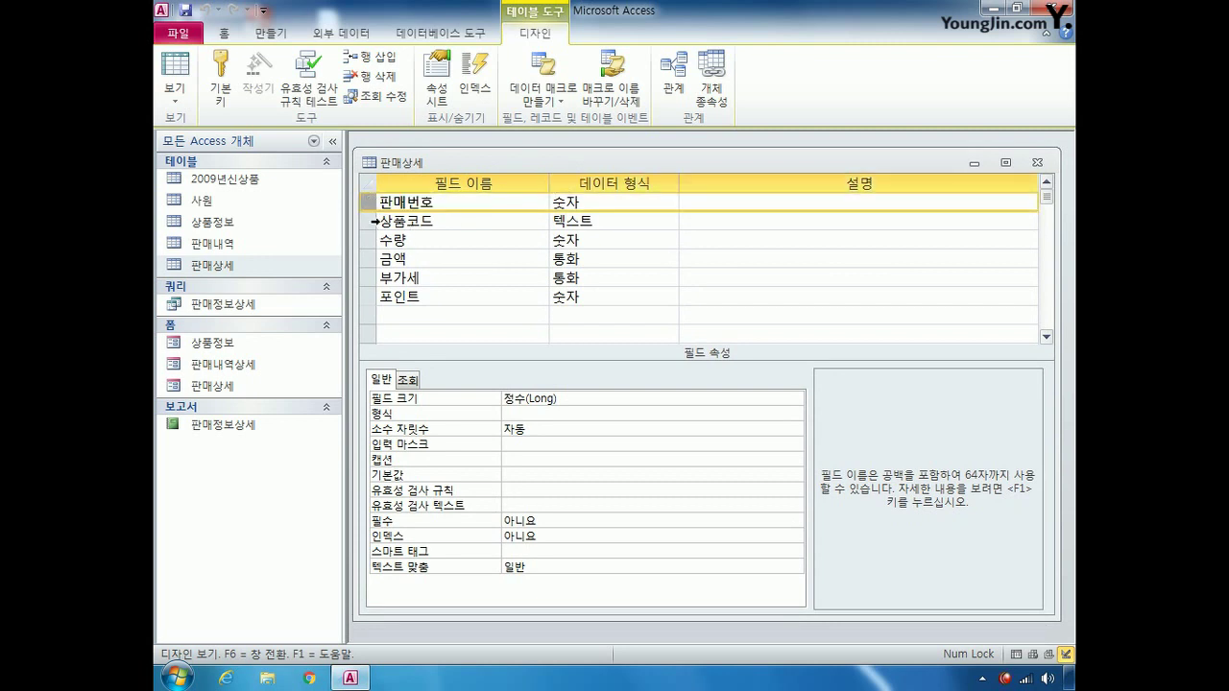
click(371, 221)
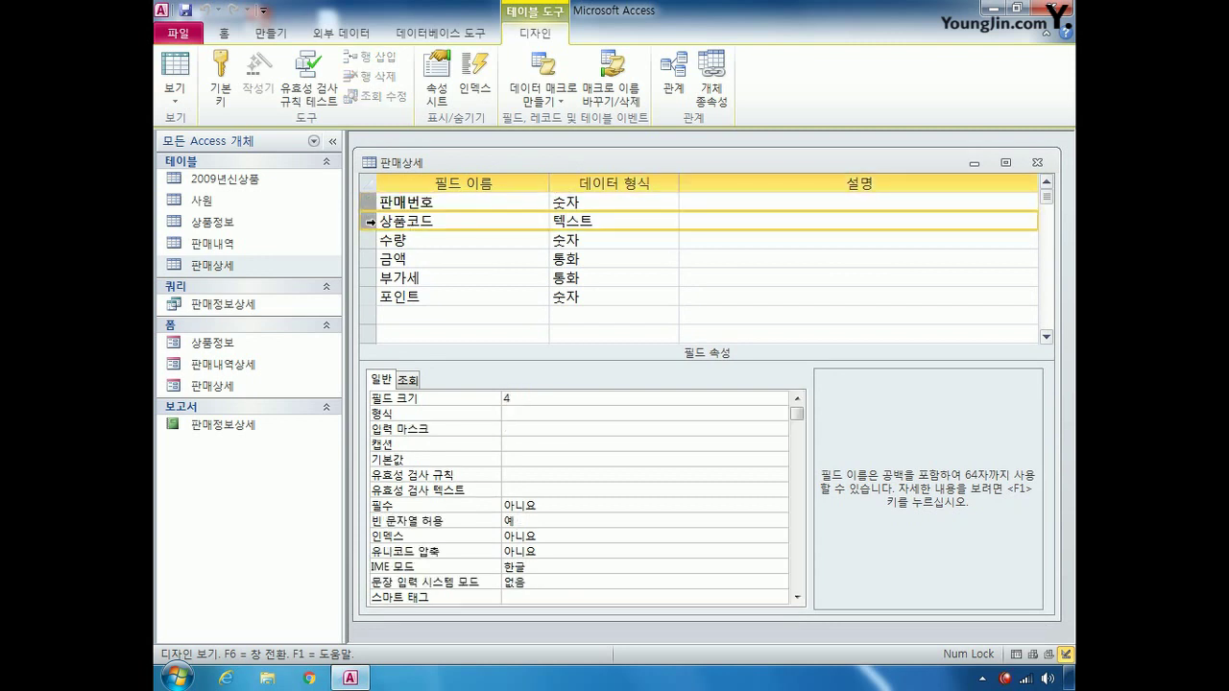
click(221, 79)
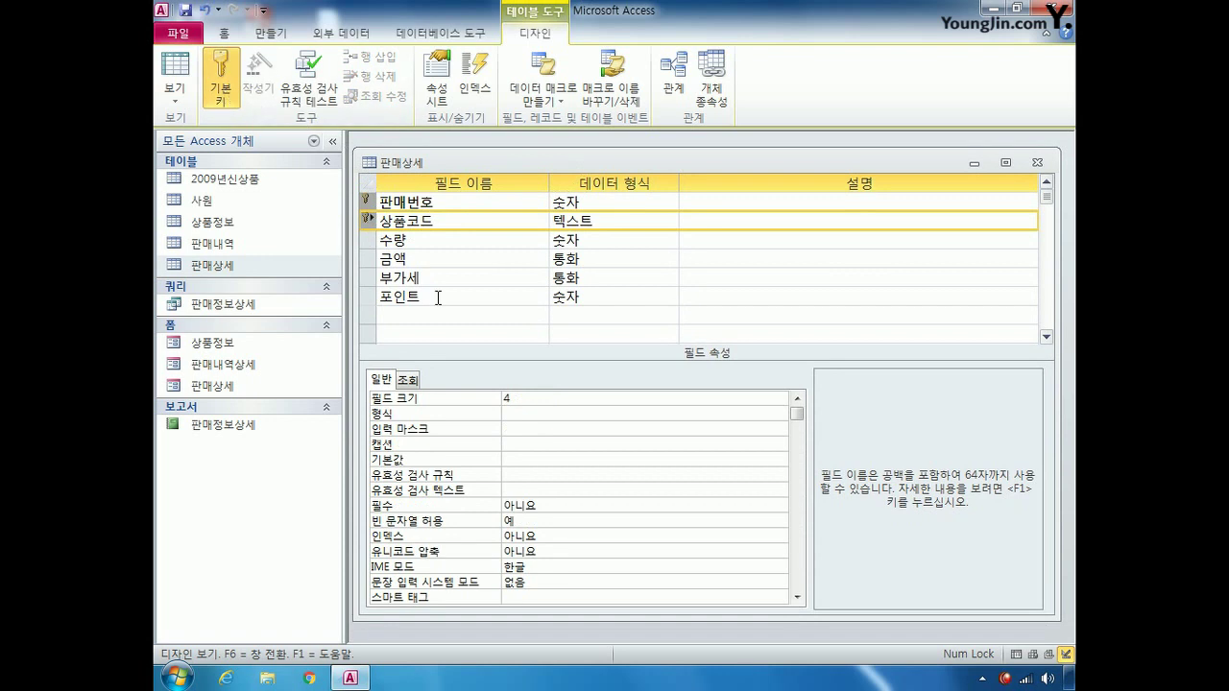
Step: Set the input mask of the 상품코드 field to >AAAA
click(370, 221)
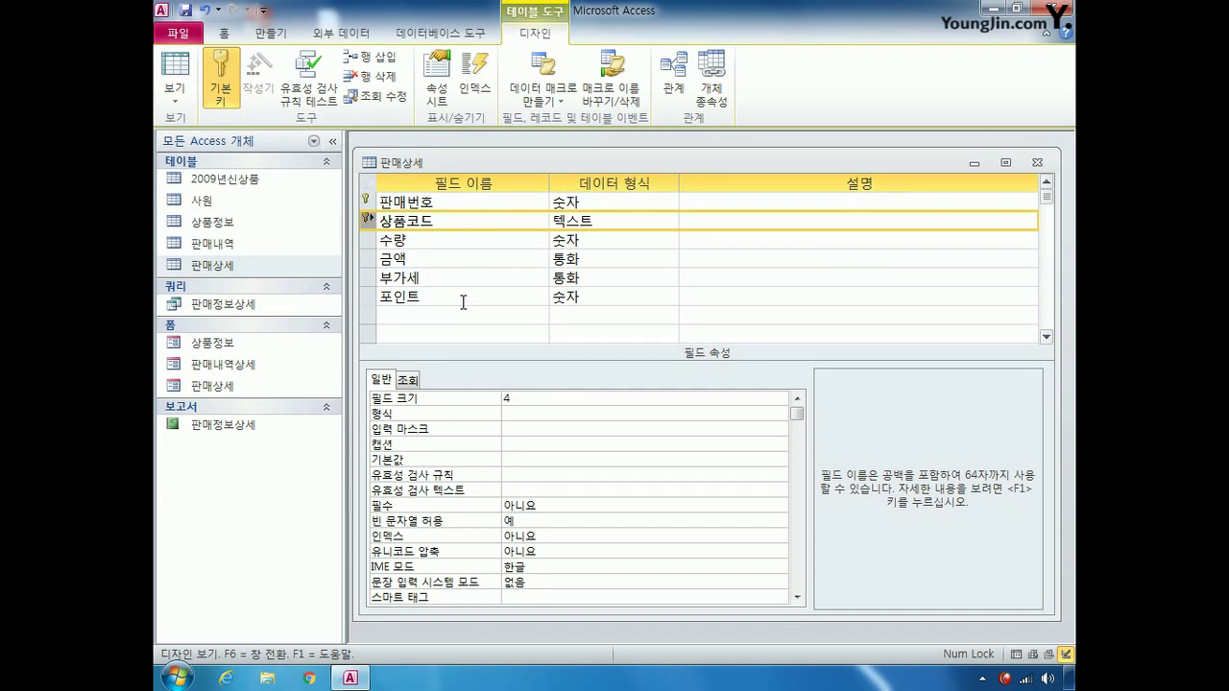
click(522, 431)
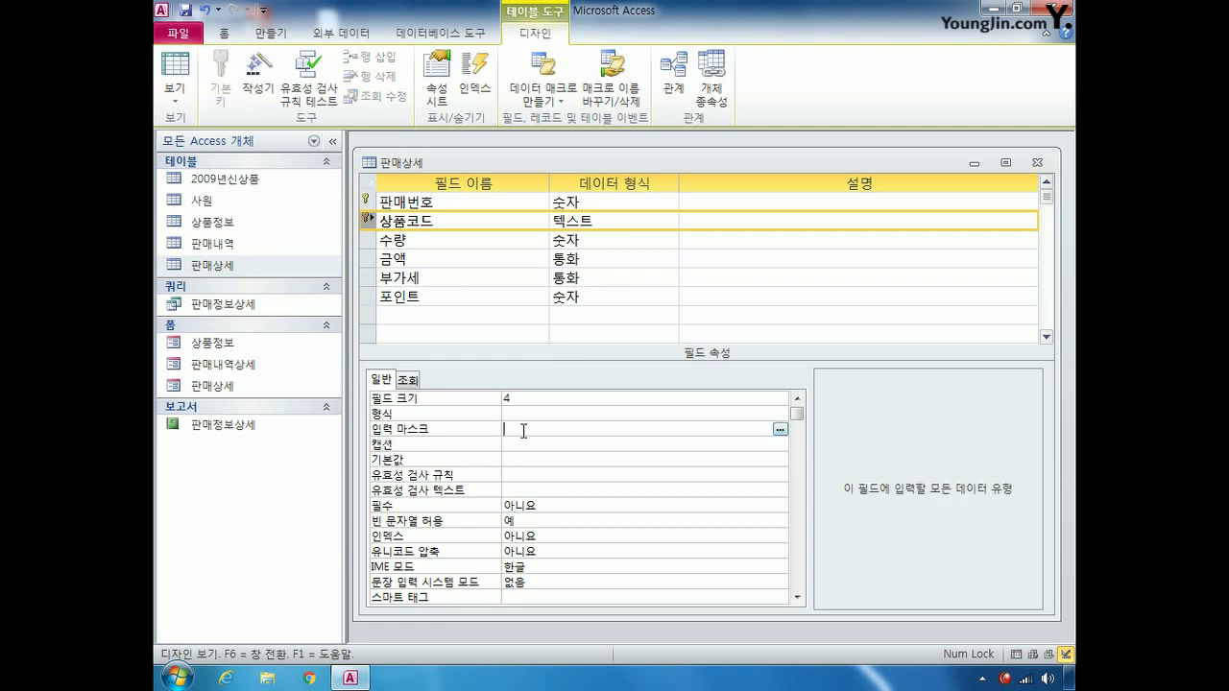
text(AAAA)
text(>)
drag(509, 428, 542, 428)
Step: Give the 수량 field the validation rule >0 and the validation text "수량은 0보다 커야합니다"
click(365, 240)
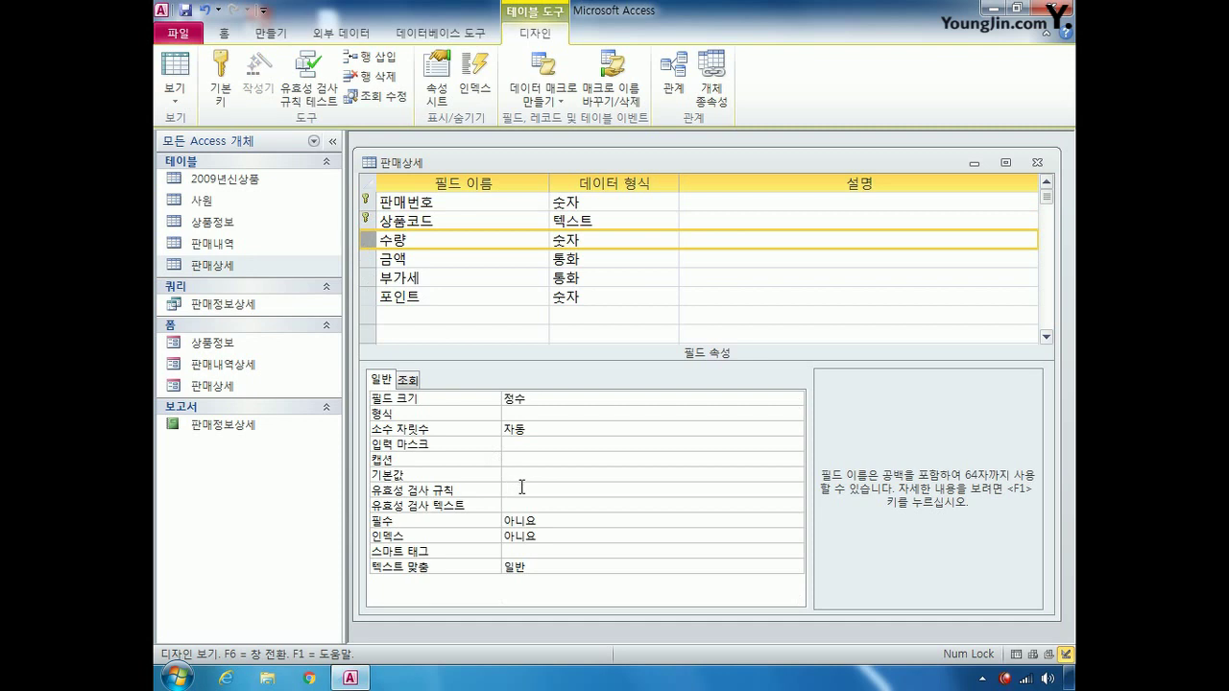
click(520, 489)
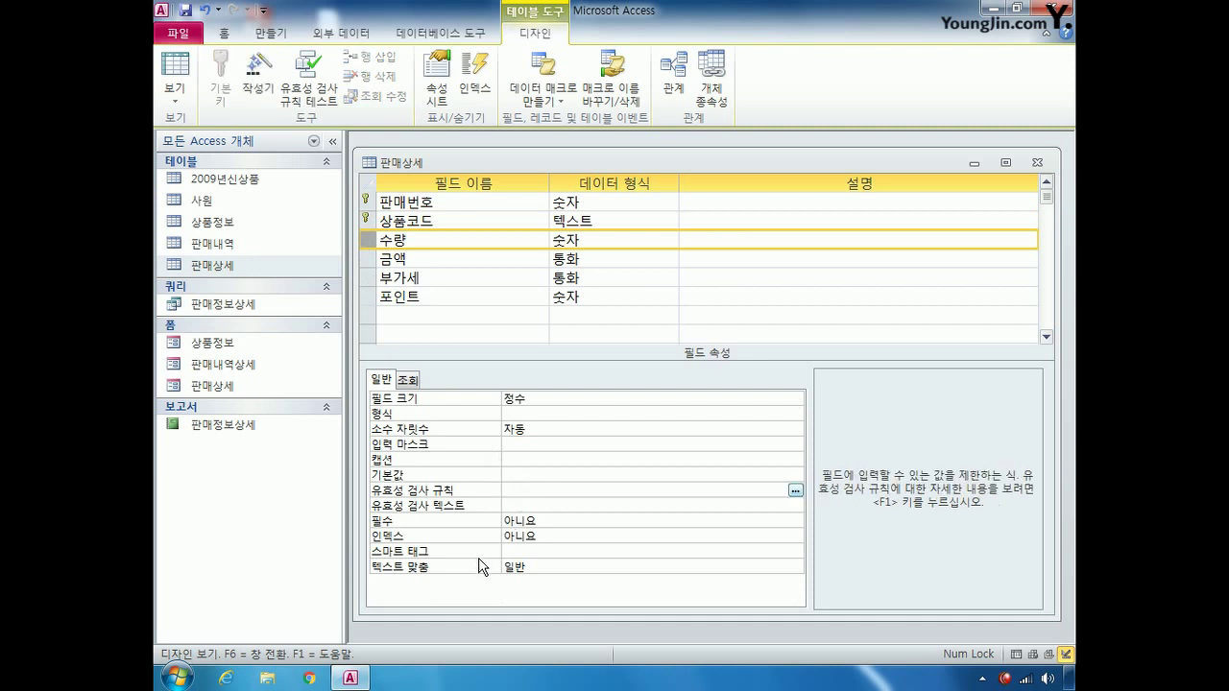
text(>0)
click(527, 506)
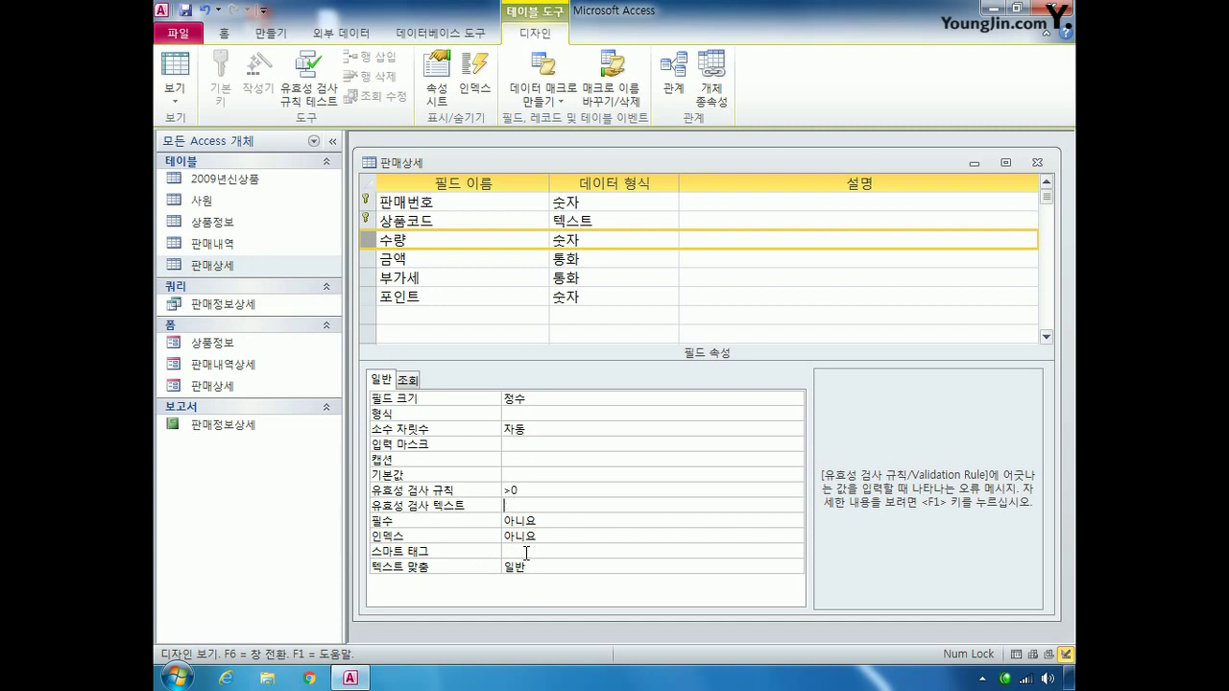
text(수량은 )
text(0보다)
text( 커야하)
text(합니다)
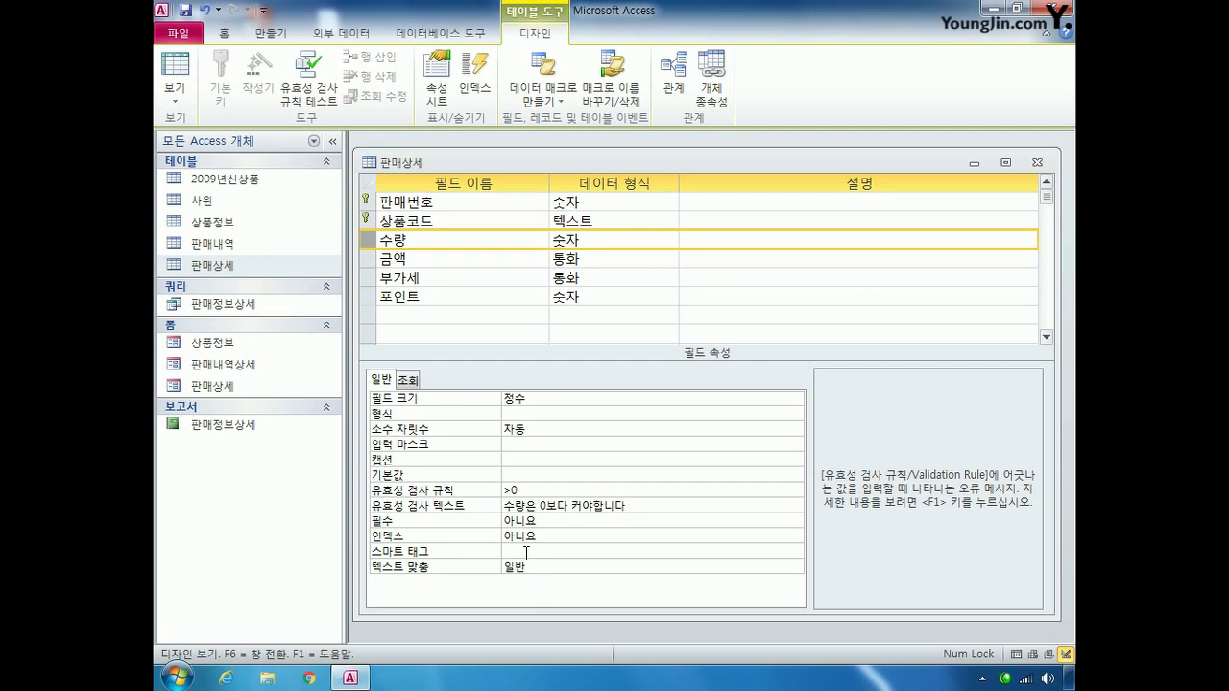
key(shift+Left)
Step: Close the 판매상세 table, saving its design and agreeing to test existing data against the new rules
click(1037, 167)
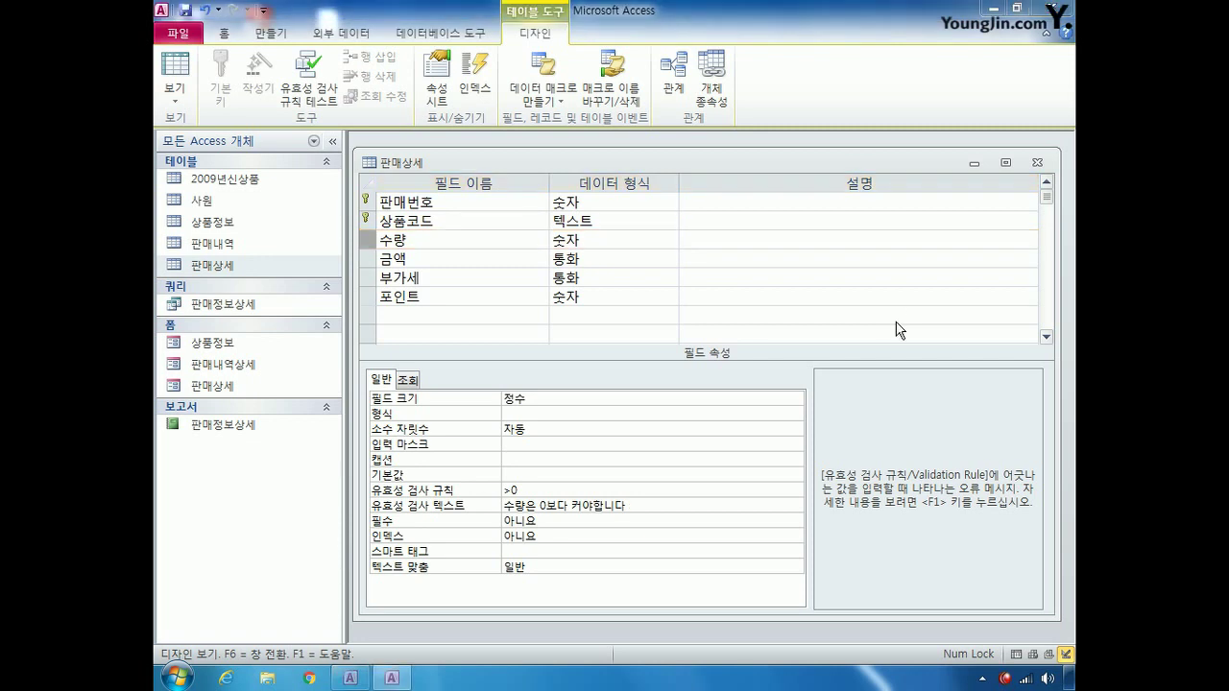
click(521, 384)
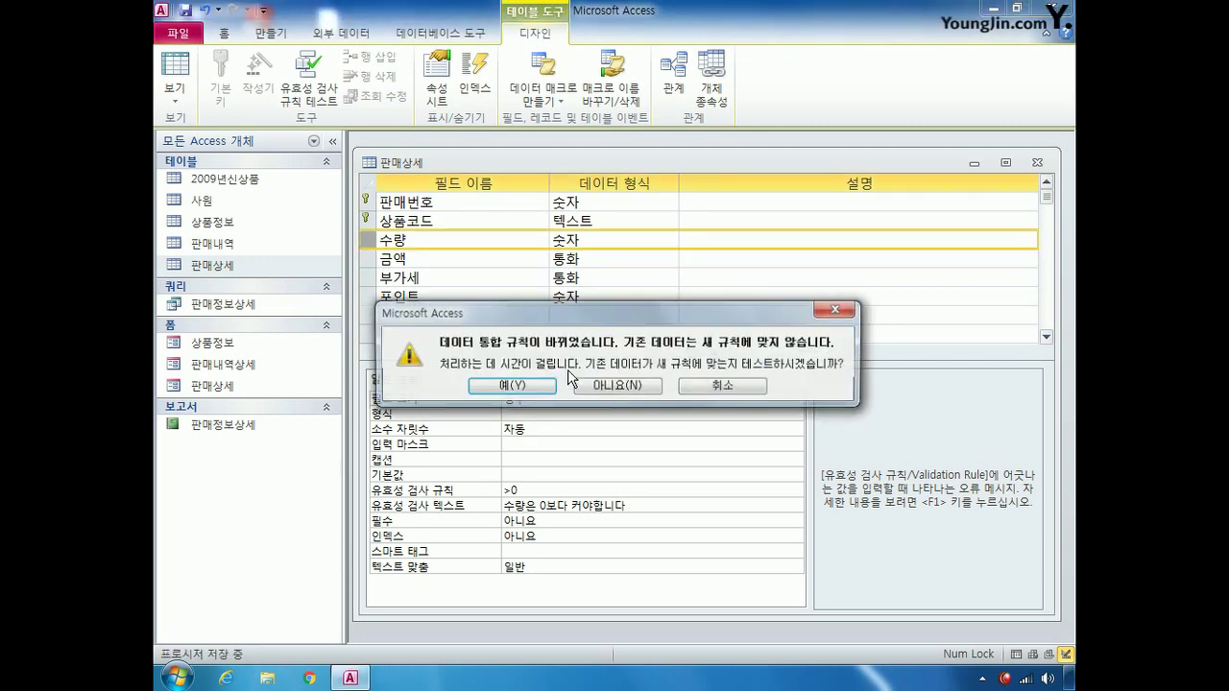
click(521, 388)
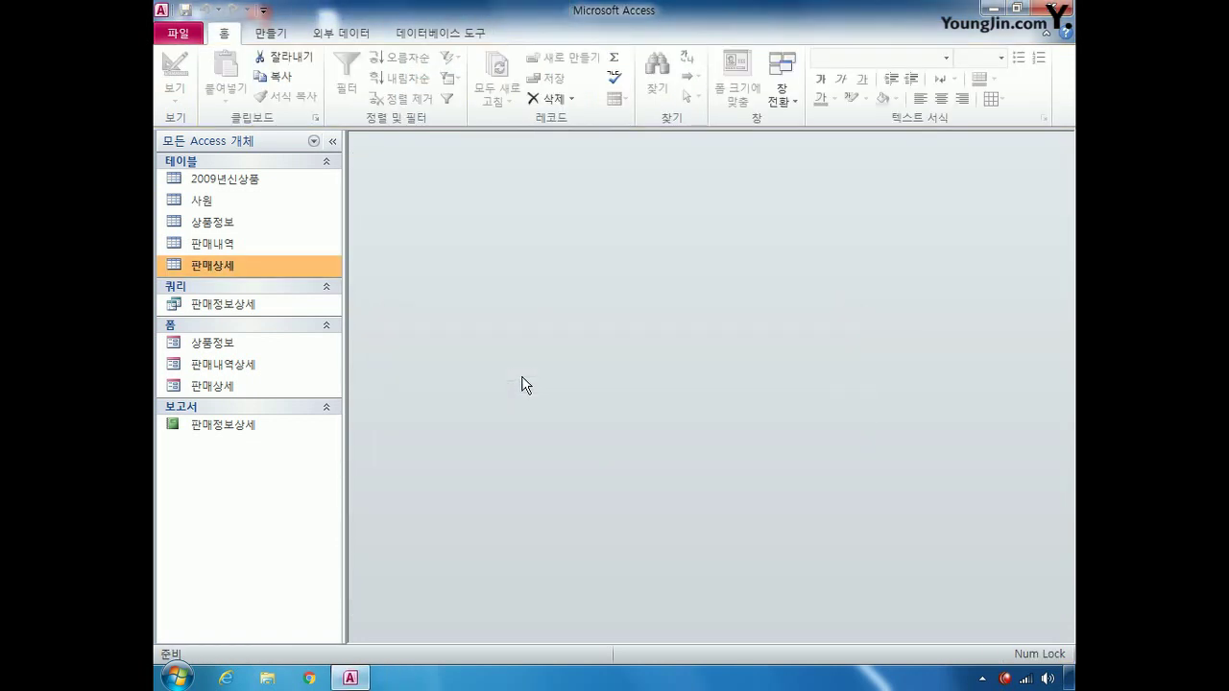
Step: Open the 판매내역 table in Design view and set the default value of the 매출일시 field to Now()
right_click(234, 245)
click(283, 275)
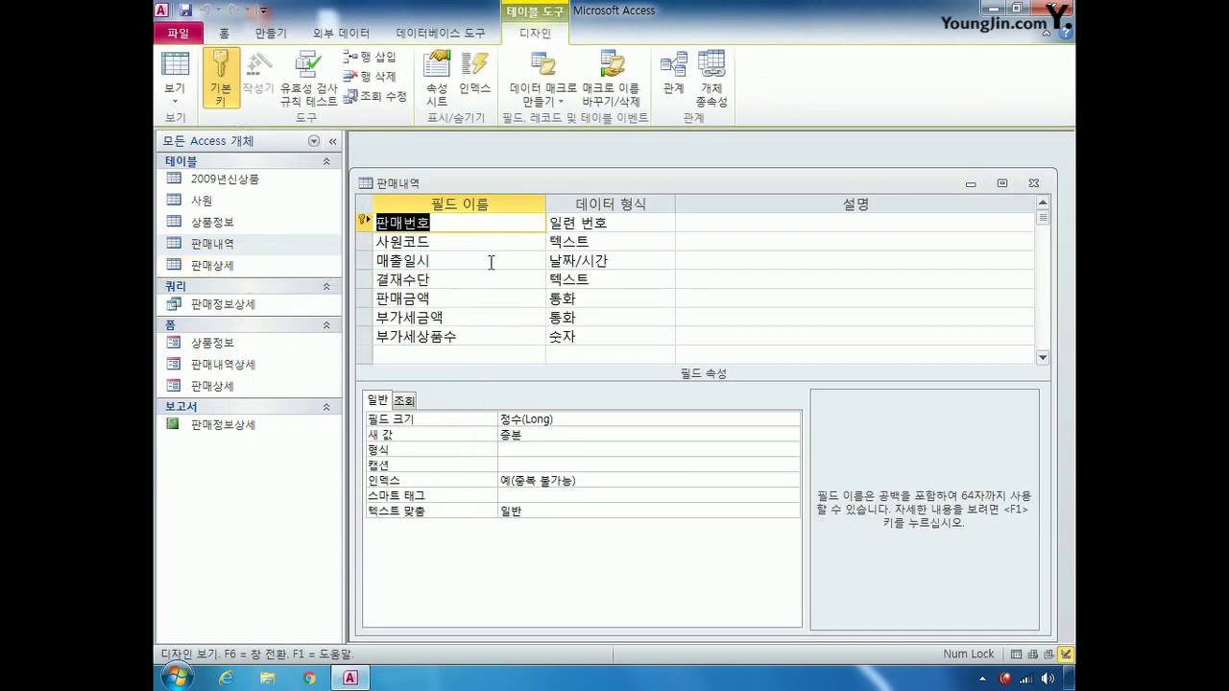
drag(543, 184, 546, 167)
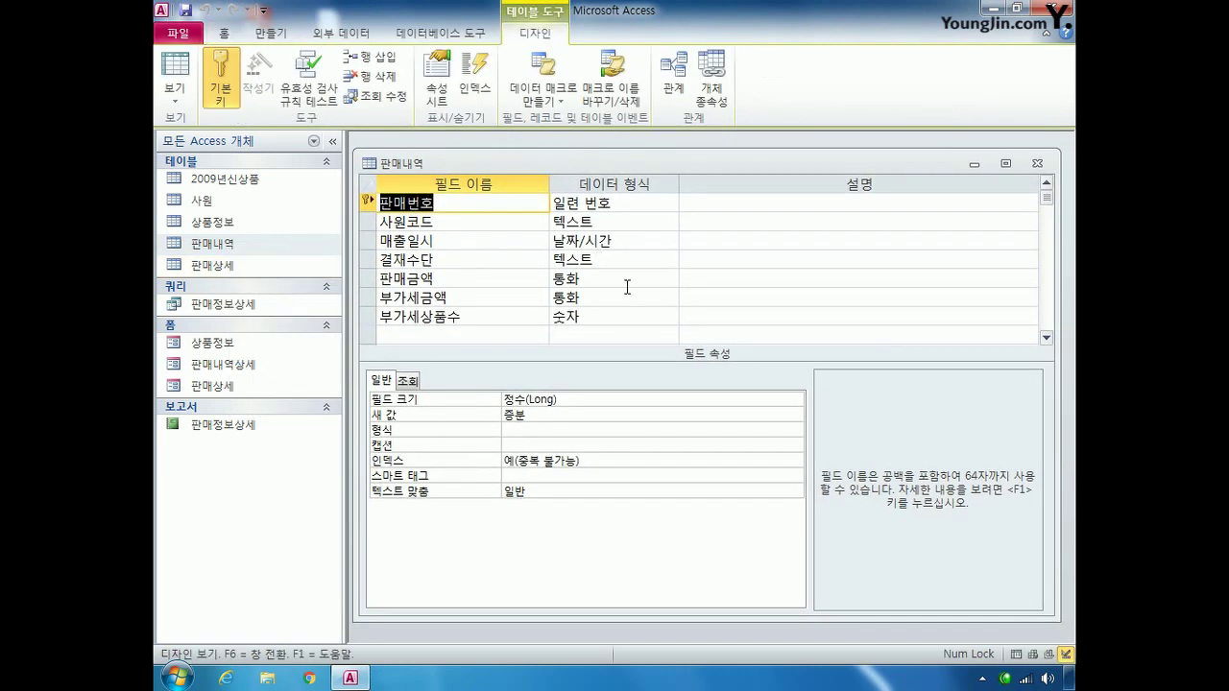
click(373, 242)
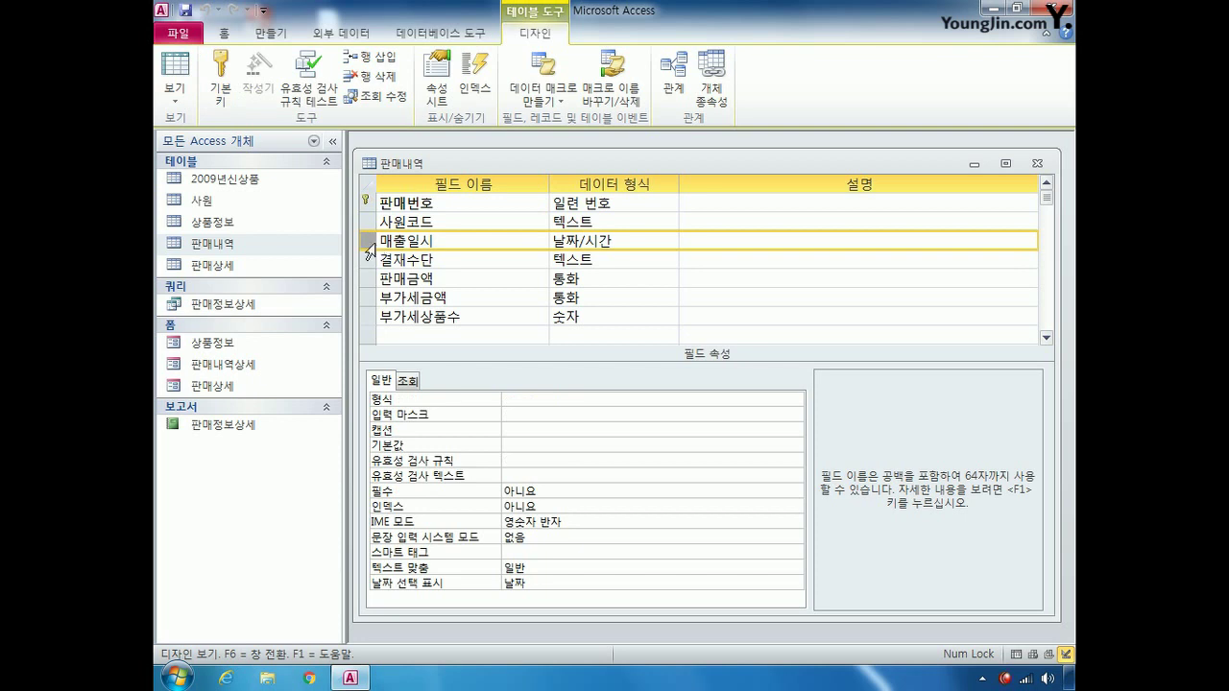
click(544, 446)
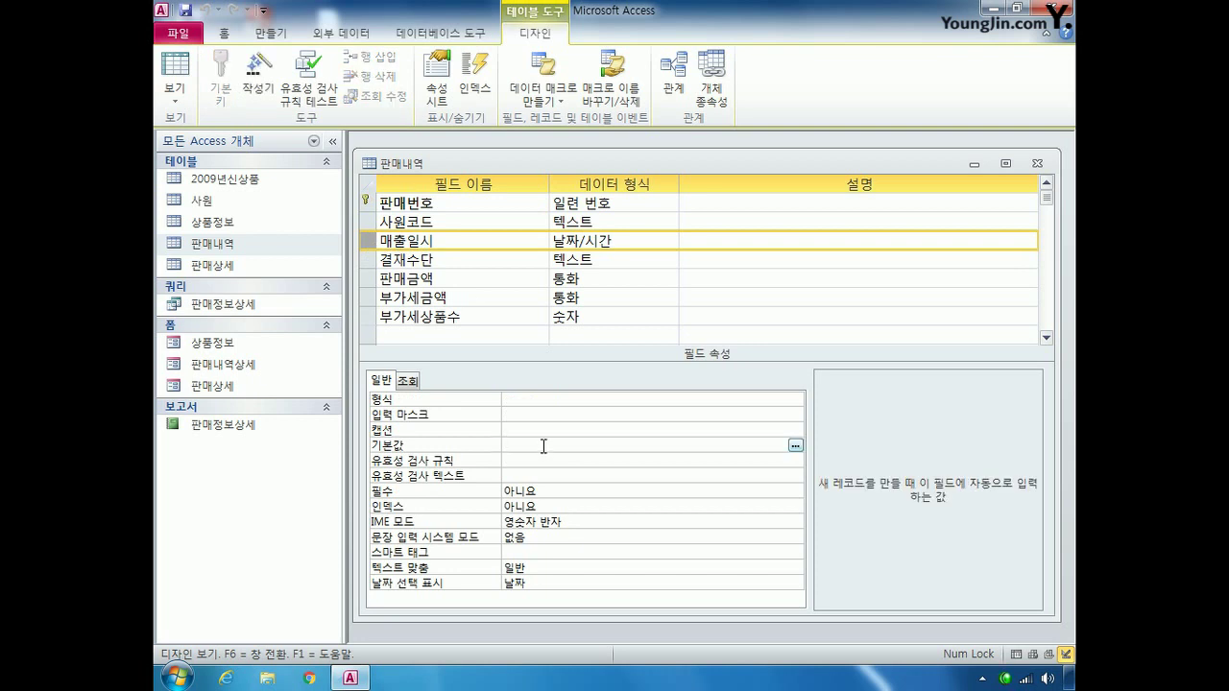
text(now())
Step: Set the format of the 매출일시 field to 기본 날짜
click(536, 401)
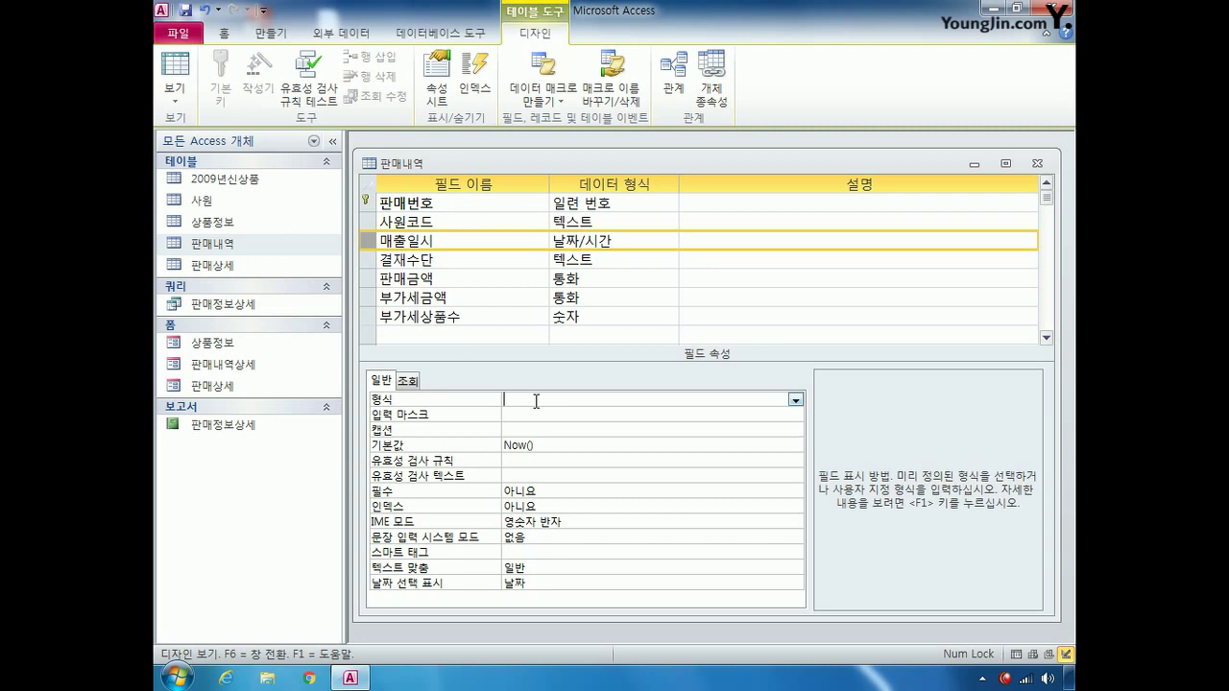
click(796, 400)
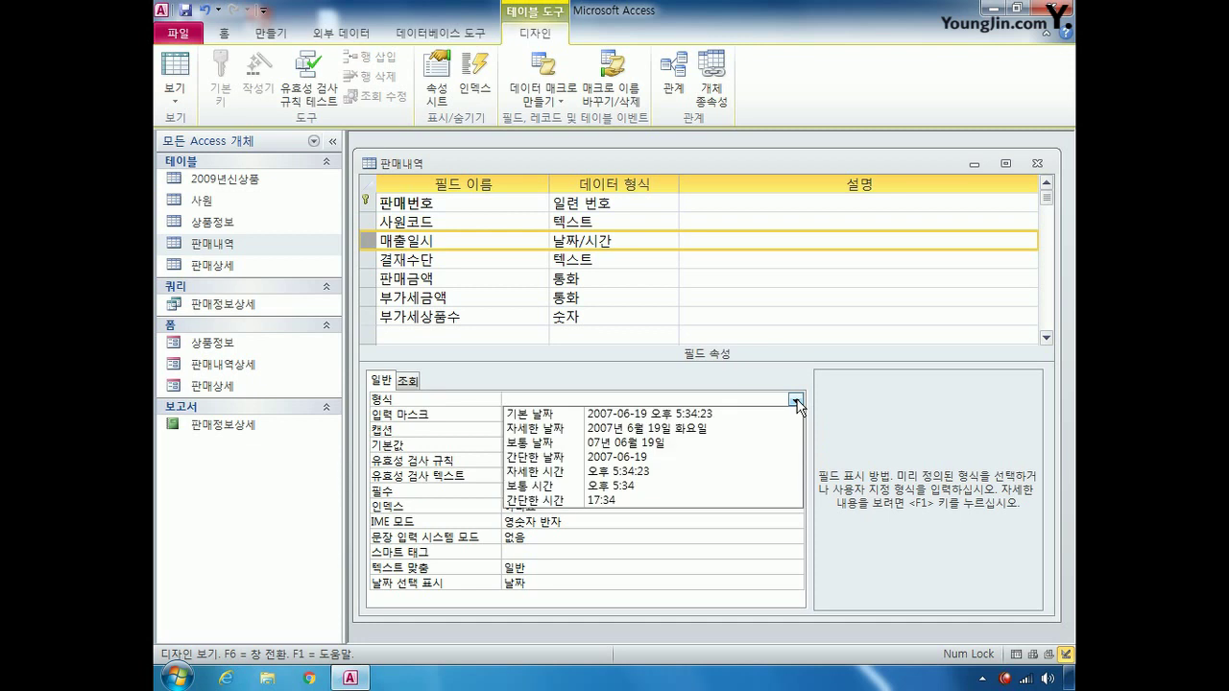
click(731, 415)
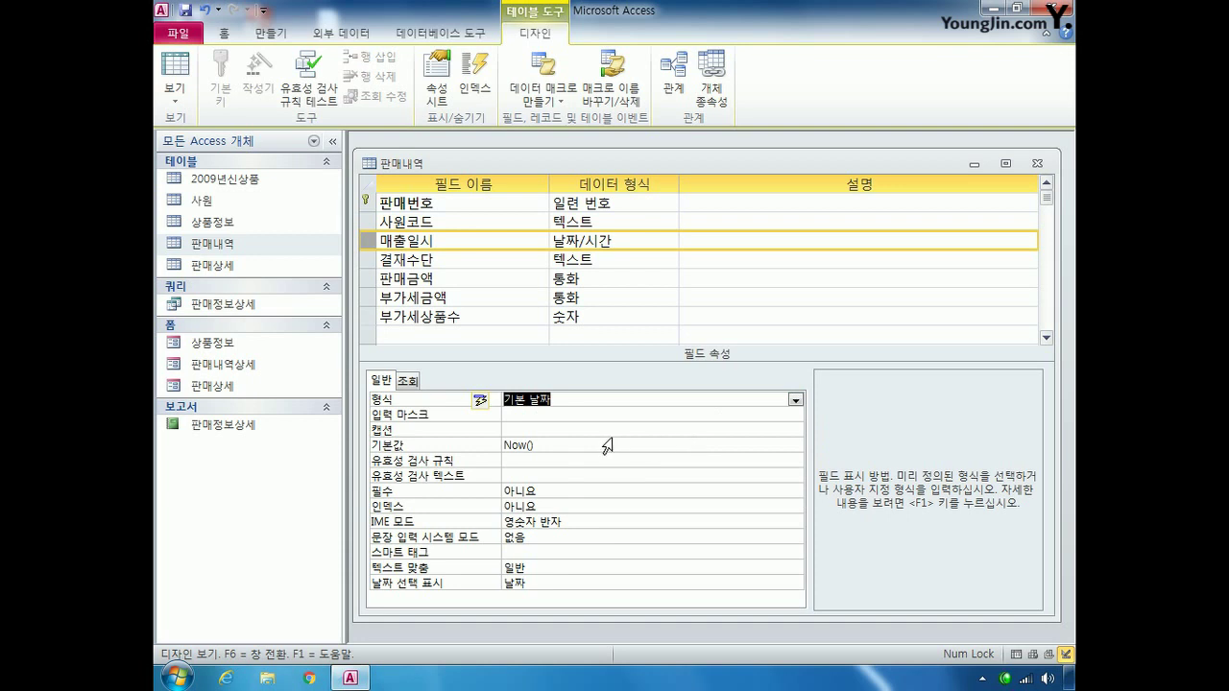
Step: Add a 비고 field with the 메모 data type to the 판매내역 table, and close the table with its design saved
click(405, 335)
text(비고)
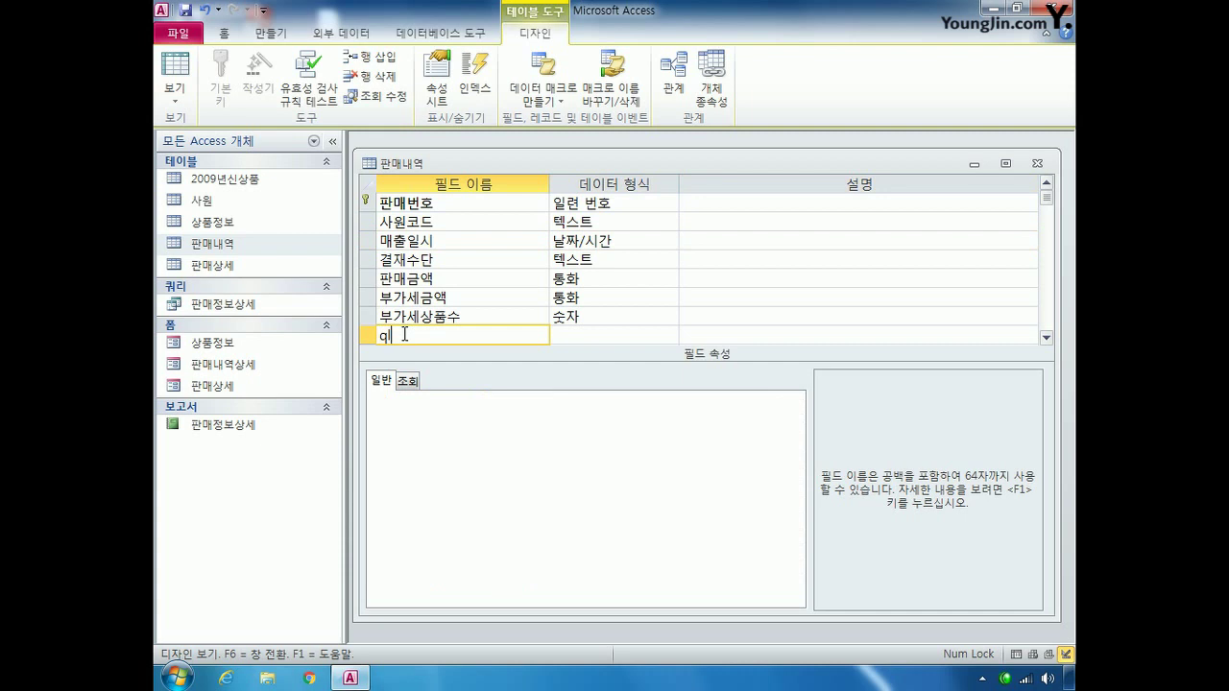
click(404, 334)
click(583, 333)
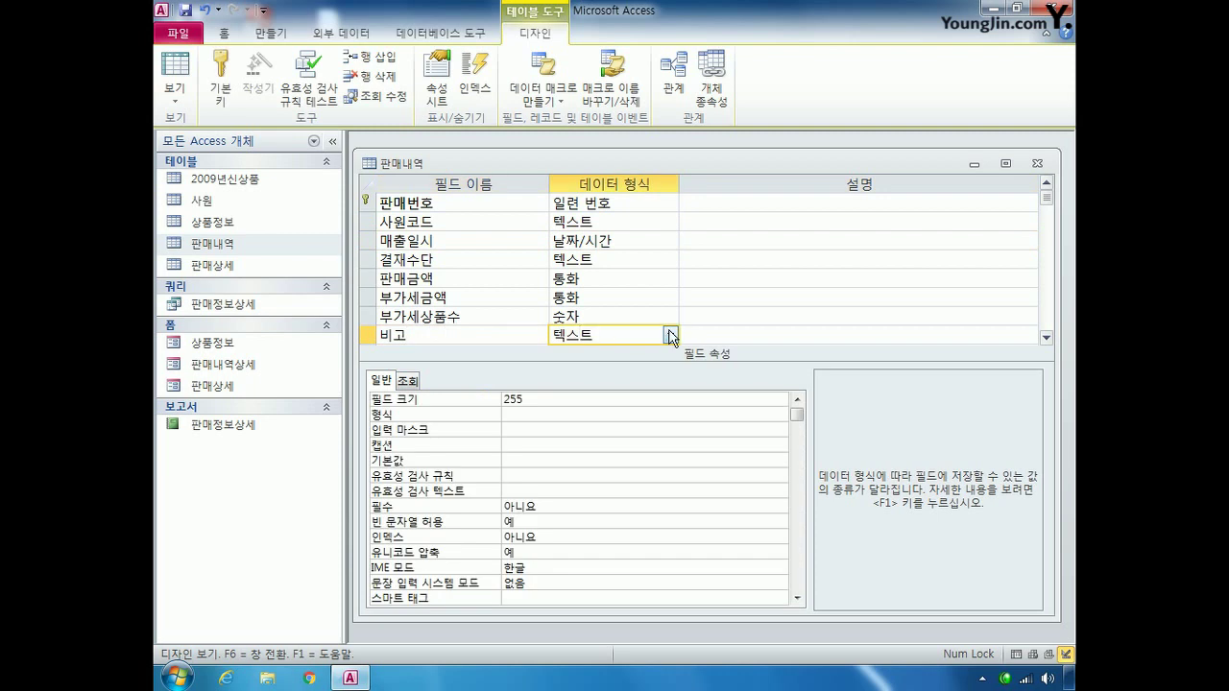
click(670, 335)
click(640, 371)
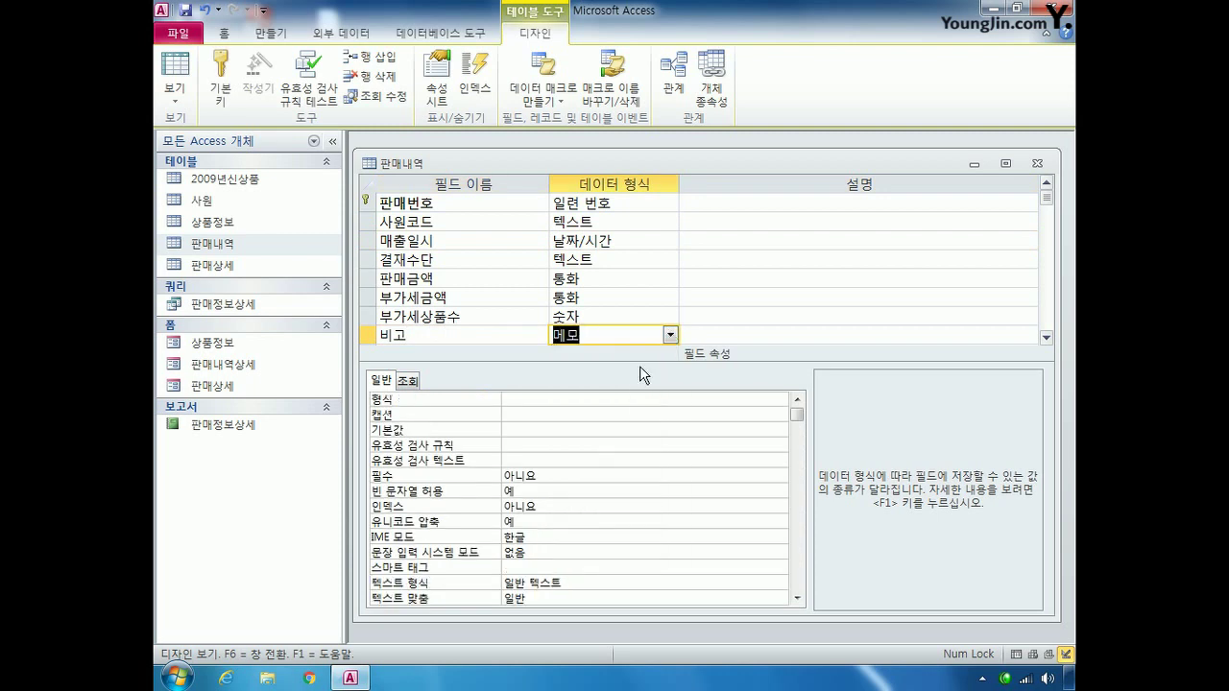
click(1038, 163)
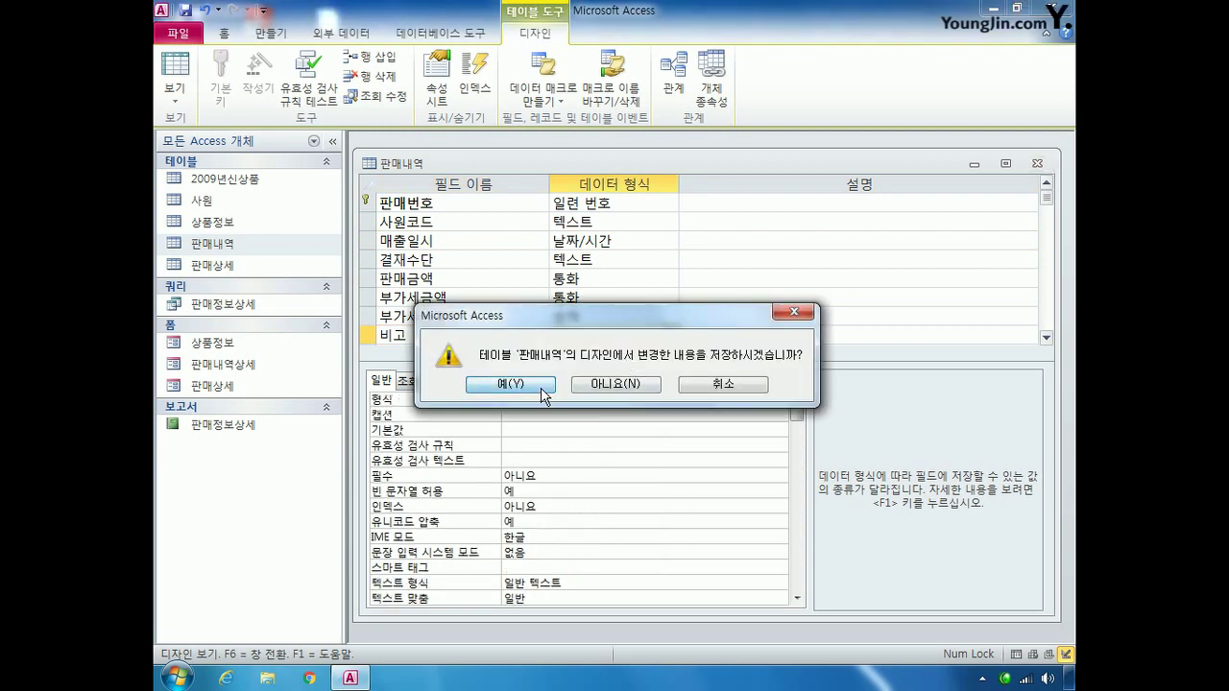
click(533, 384)
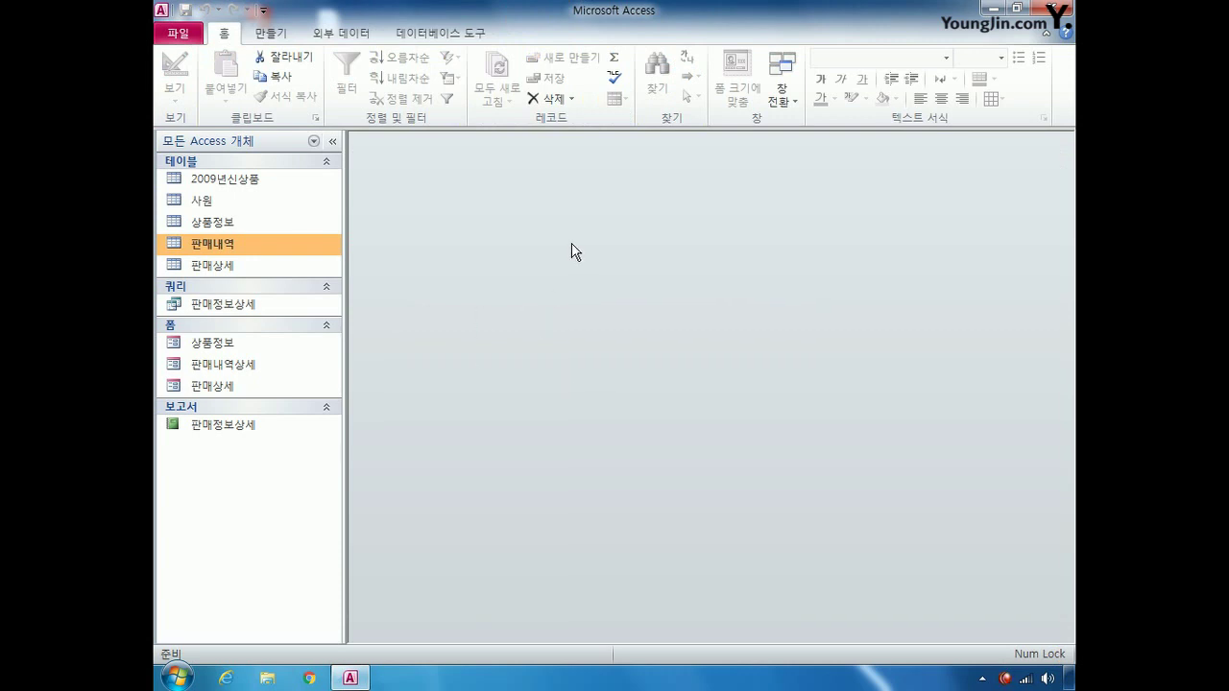
Step: Create a new query in Design view based on the 2009년신상품 table
click(275, 37)
click(434, 69)
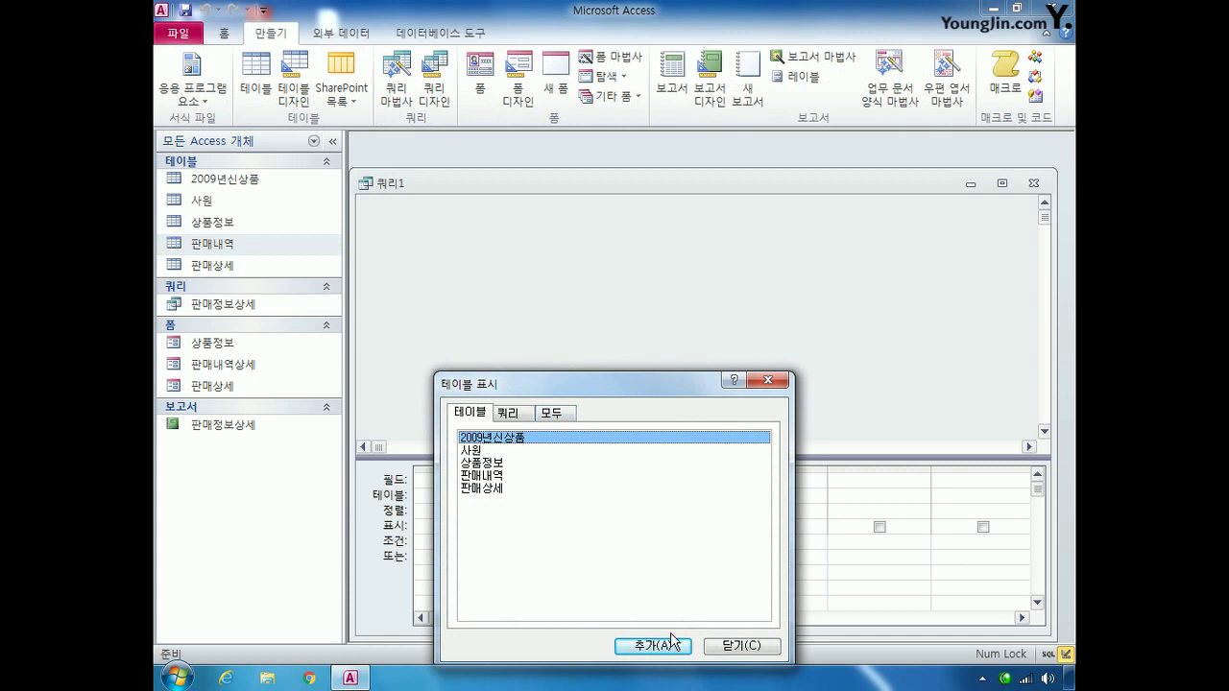
click(652, 645)
click(741, 646)
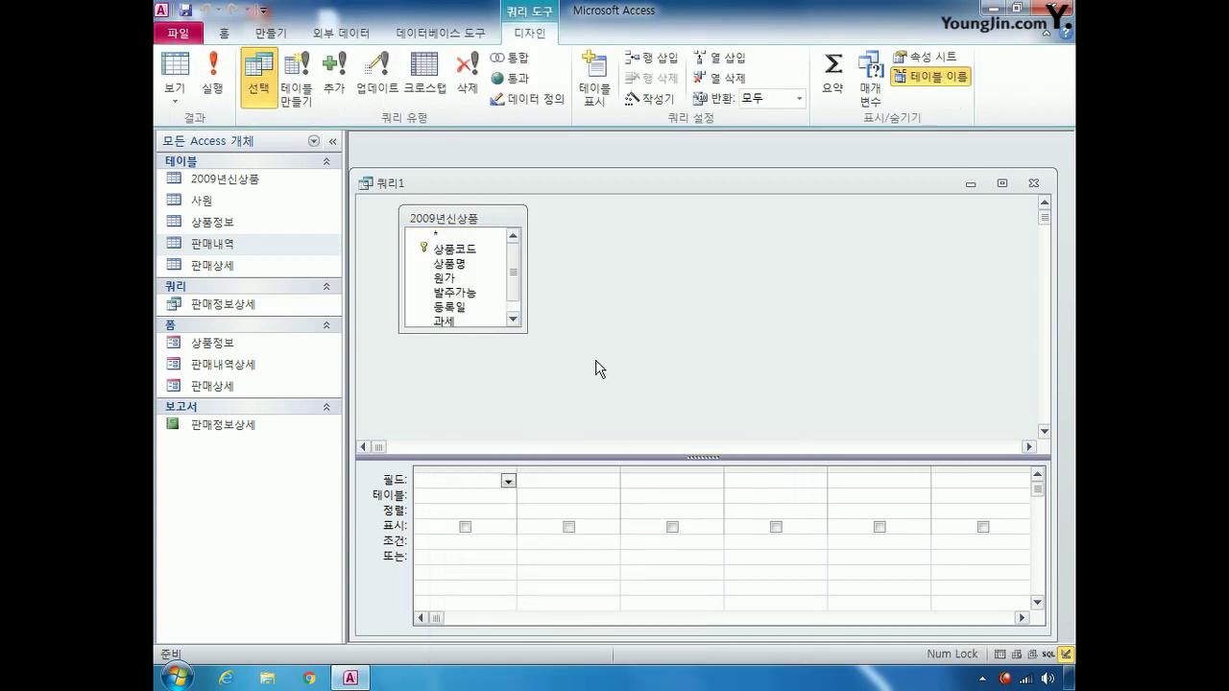
Step: Change the query into an append query that adds to the 상품정보 table in the current database
right_click(605, 271)
mouse_move(730, 407)
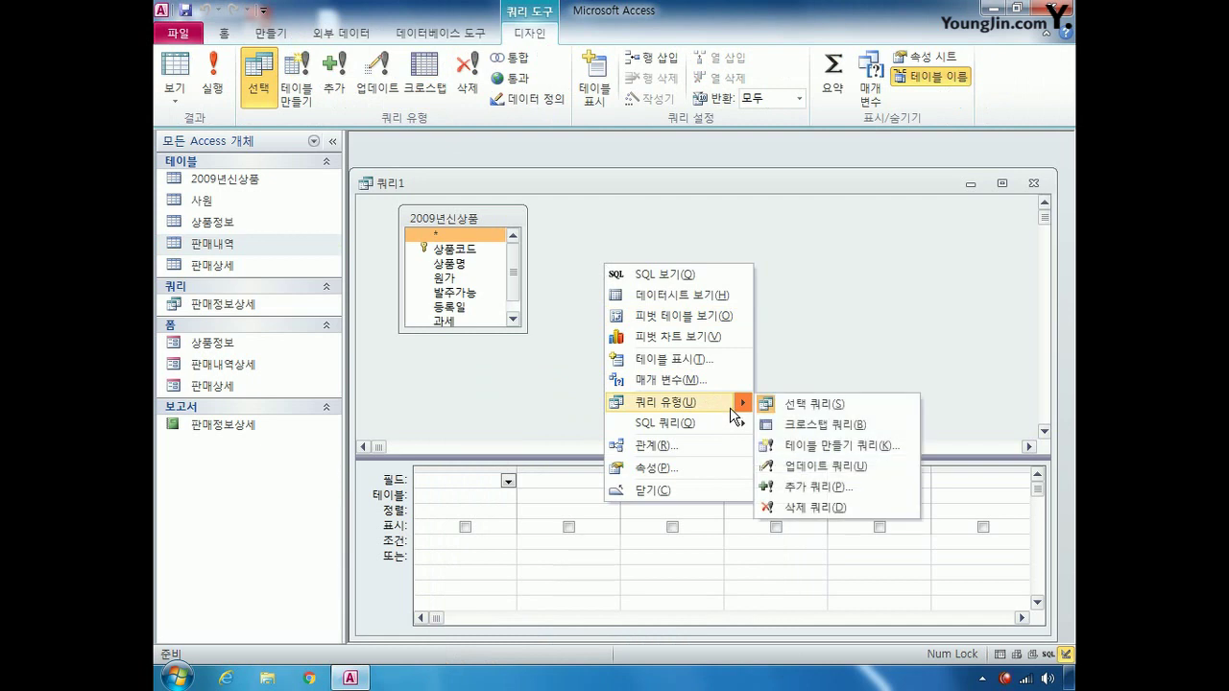
click(806, 487)
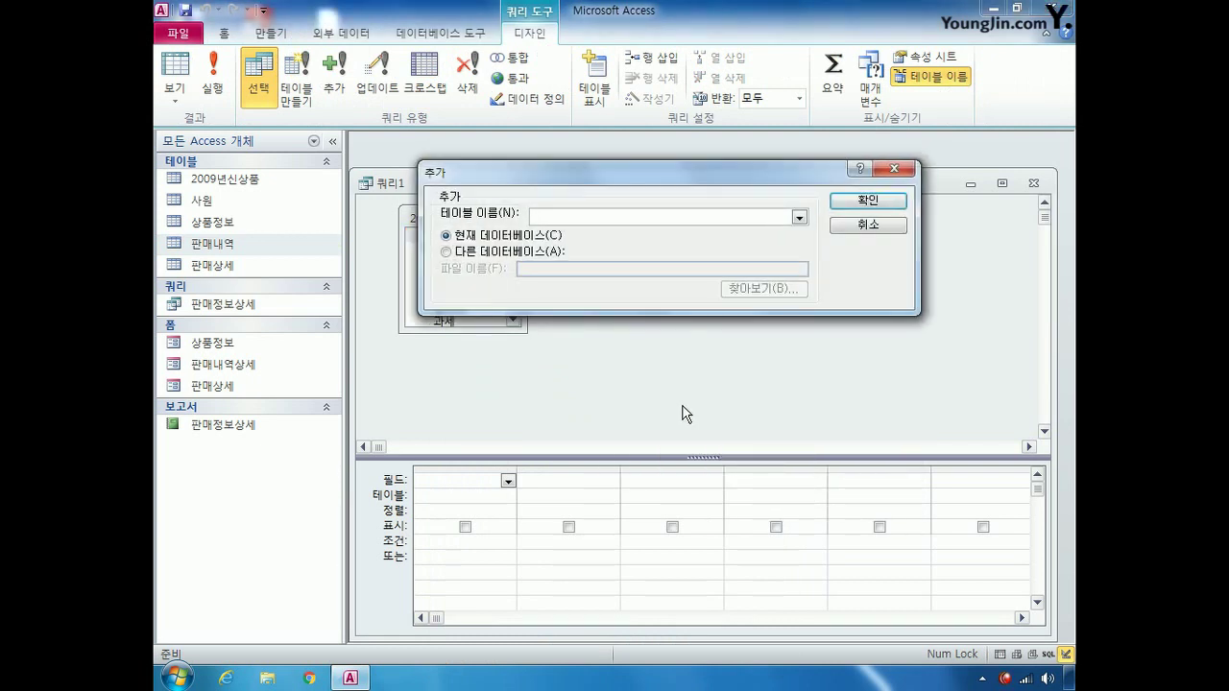
click(798, 219)
click(769, 259)
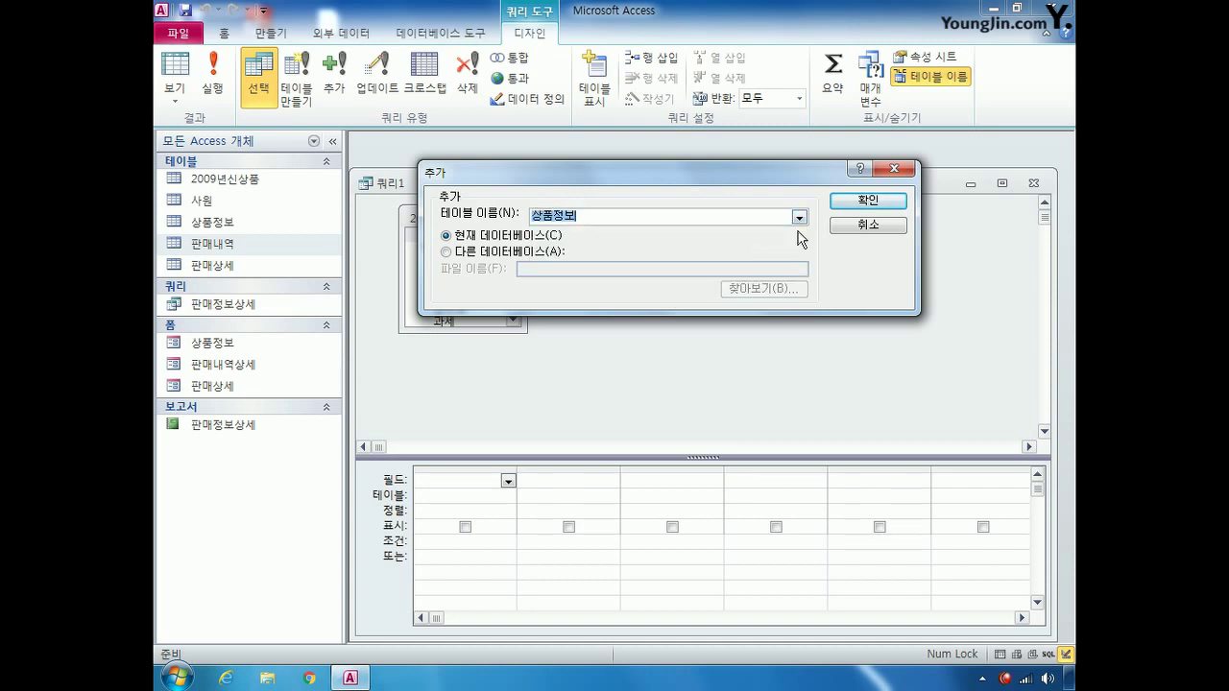
click(868, 201)
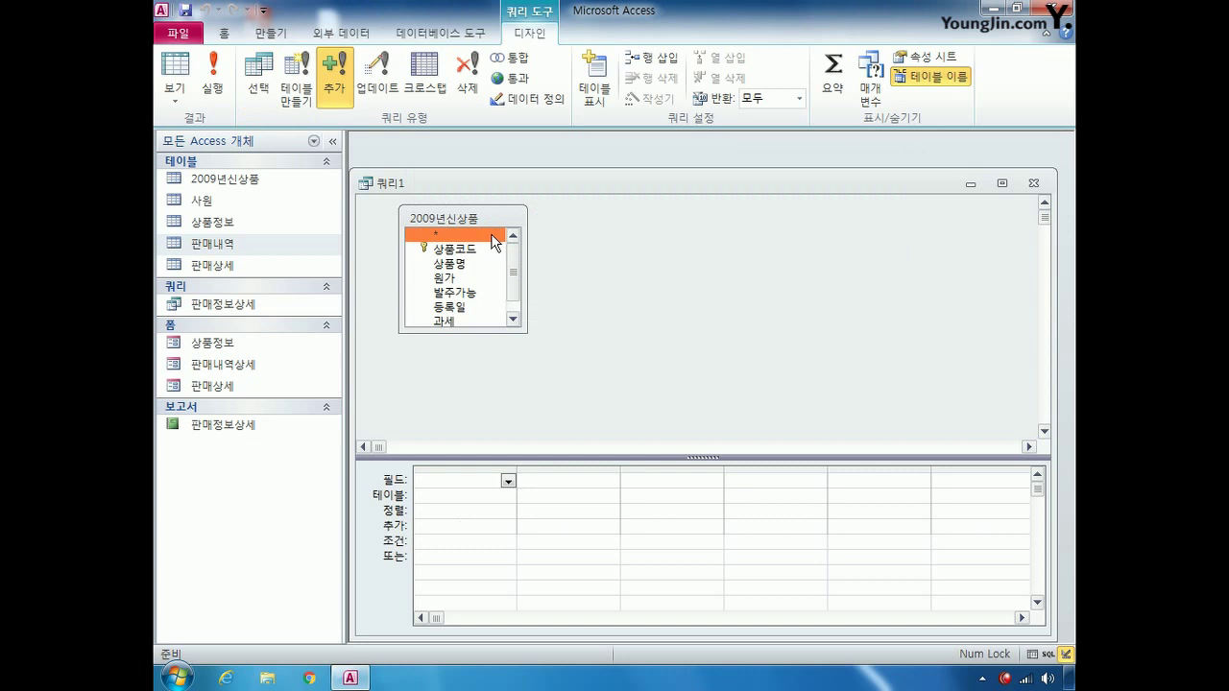
Step: Add the 상품코드, 상품명, 원가, 등록일 and 과세 fields of 2009년신상품 to the append query
drag(493, 330, 495, 356)
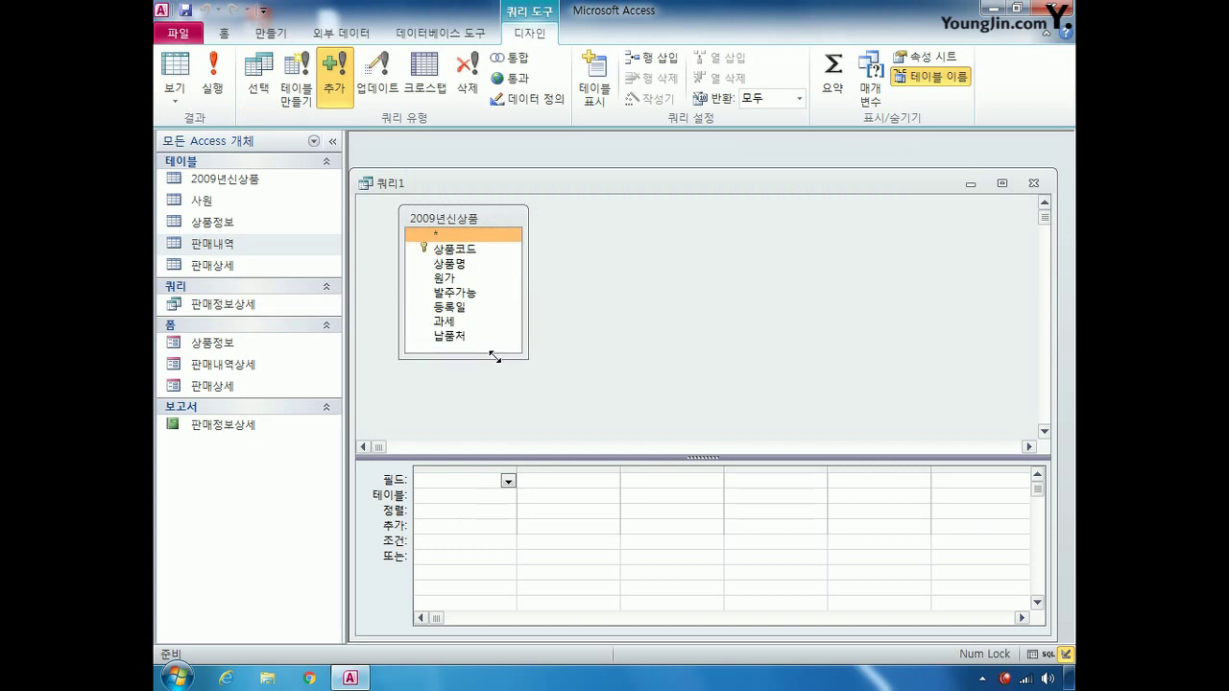
double_click(453, 249)
double_click(454, 265)
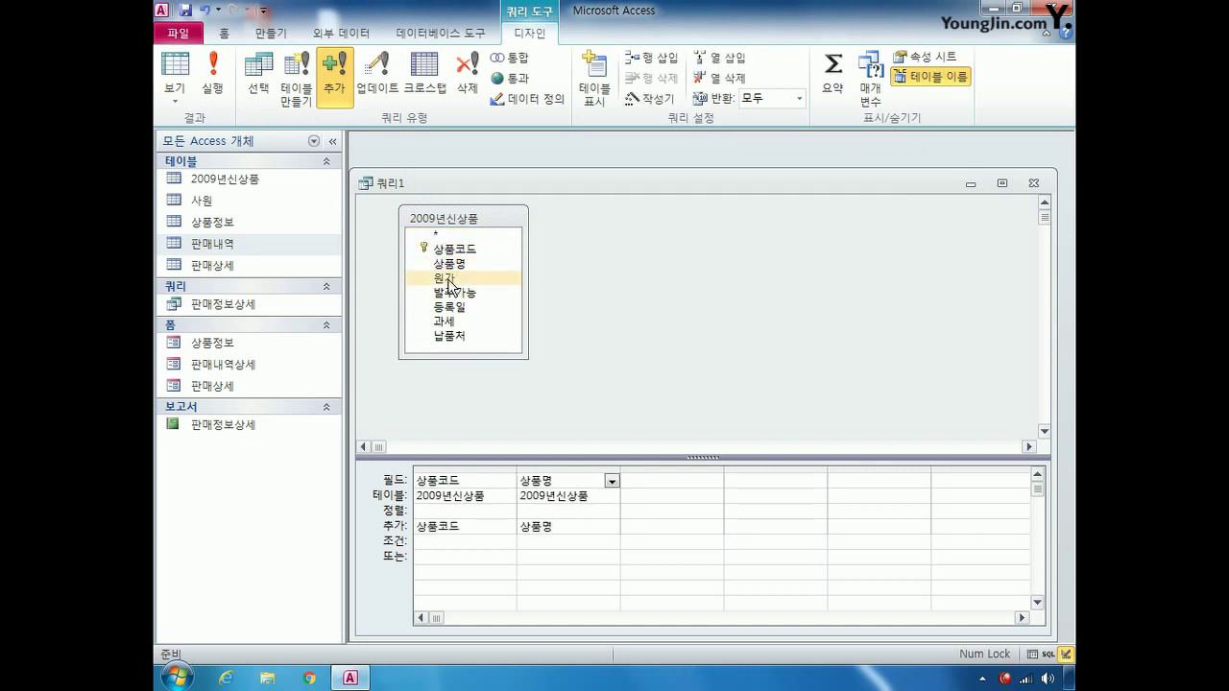
double_click(447, 279)
double_click(450, 307)
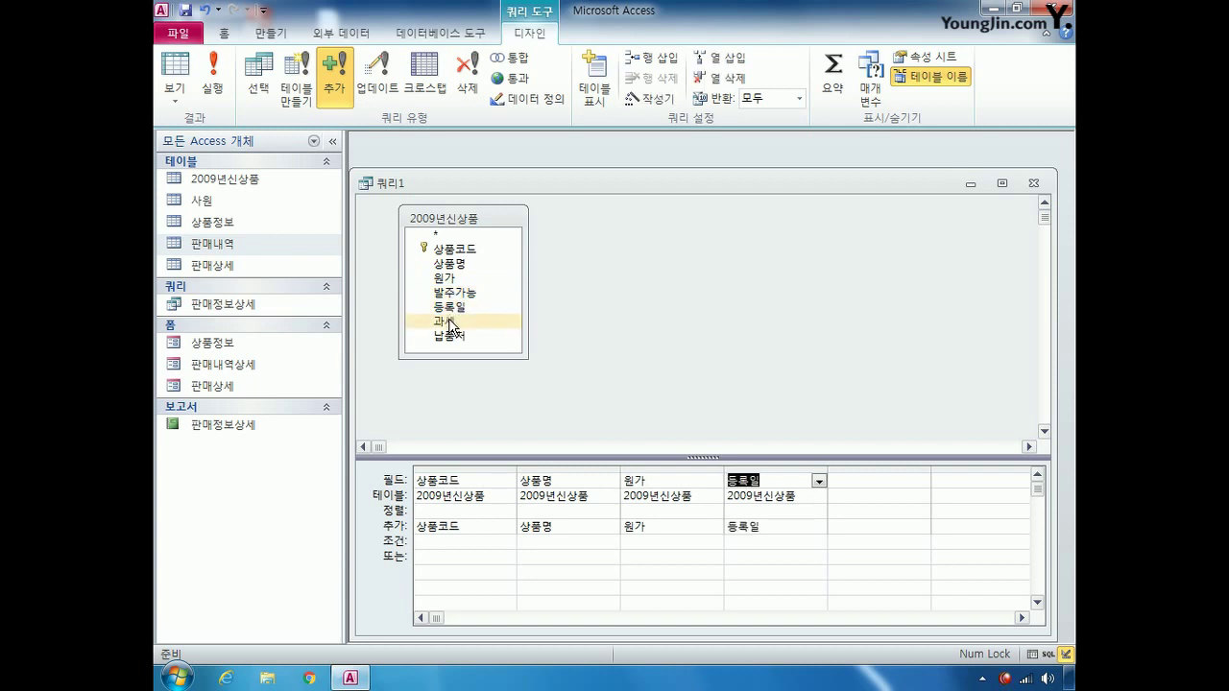
double_click(450, 322)
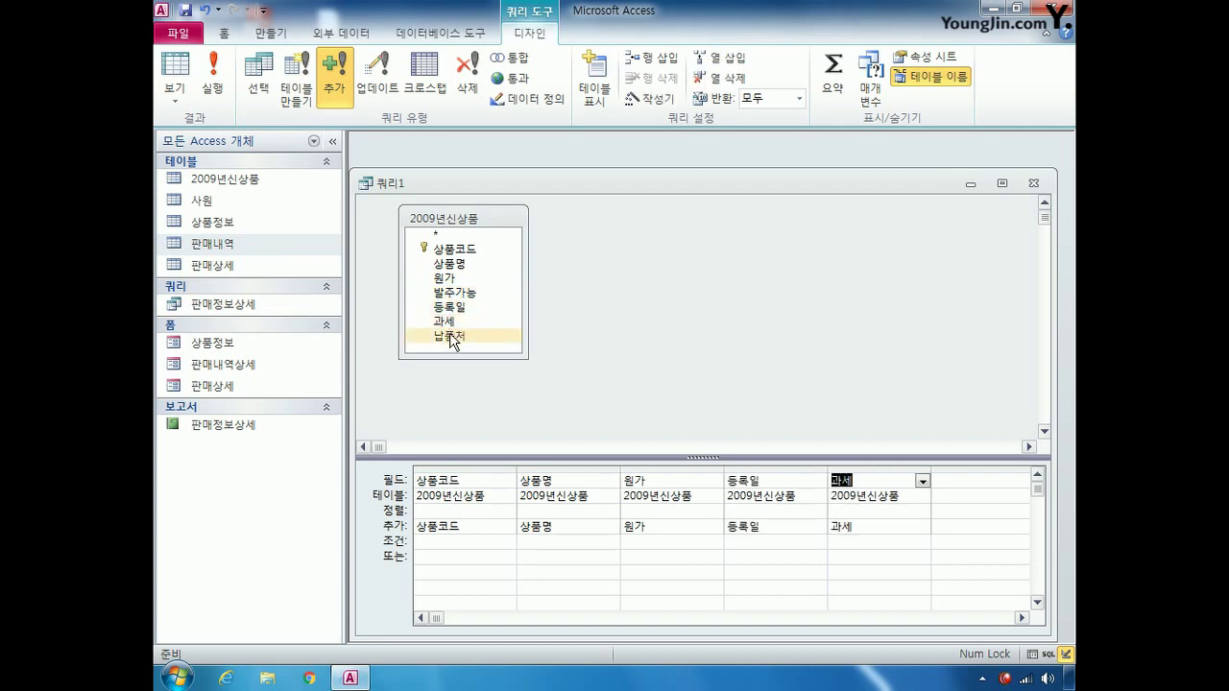
click(455, 327)
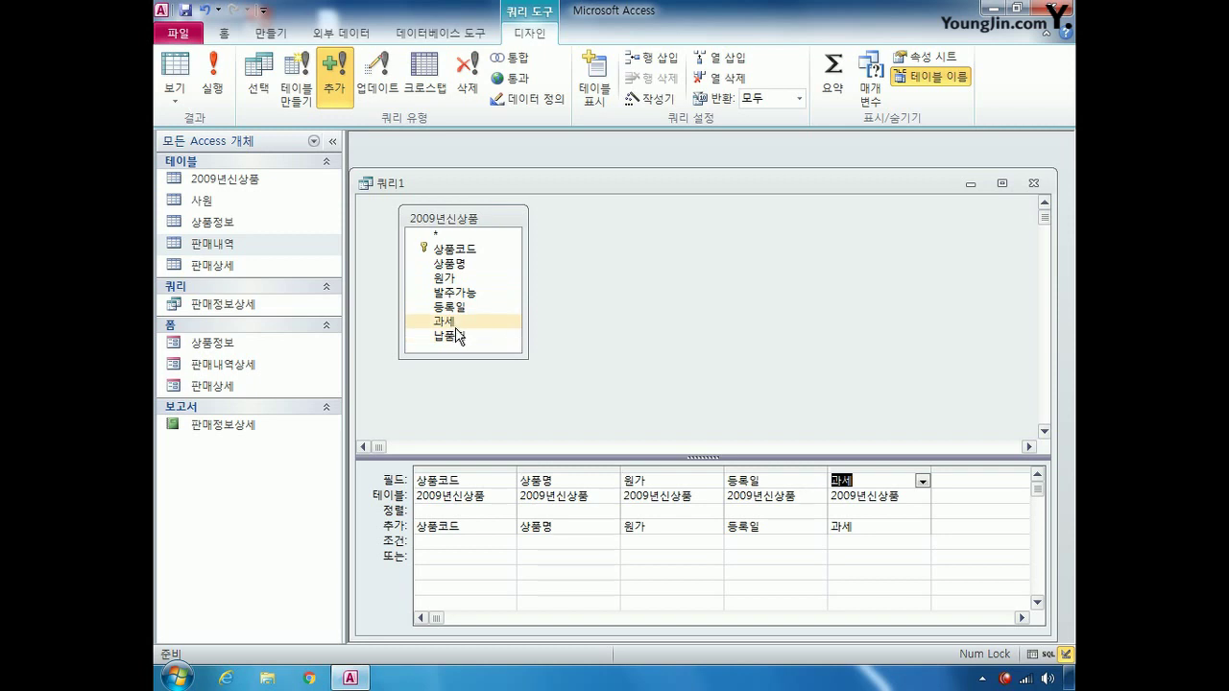
click(459, 336)
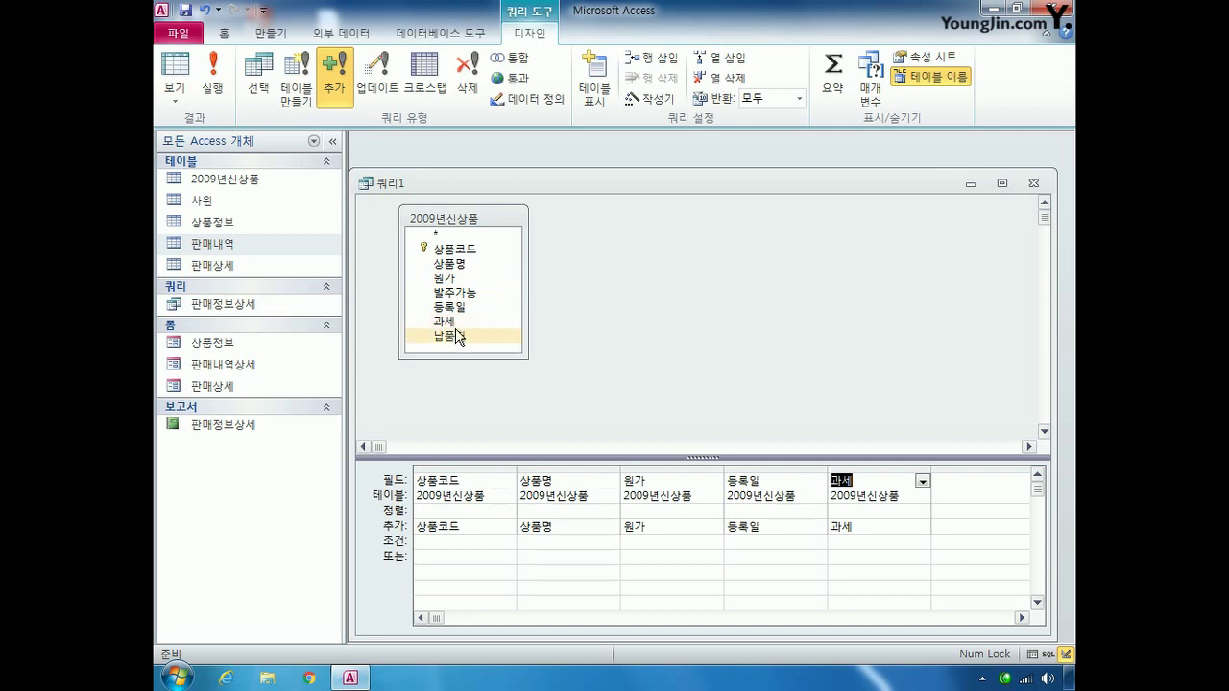
click(458, 324)
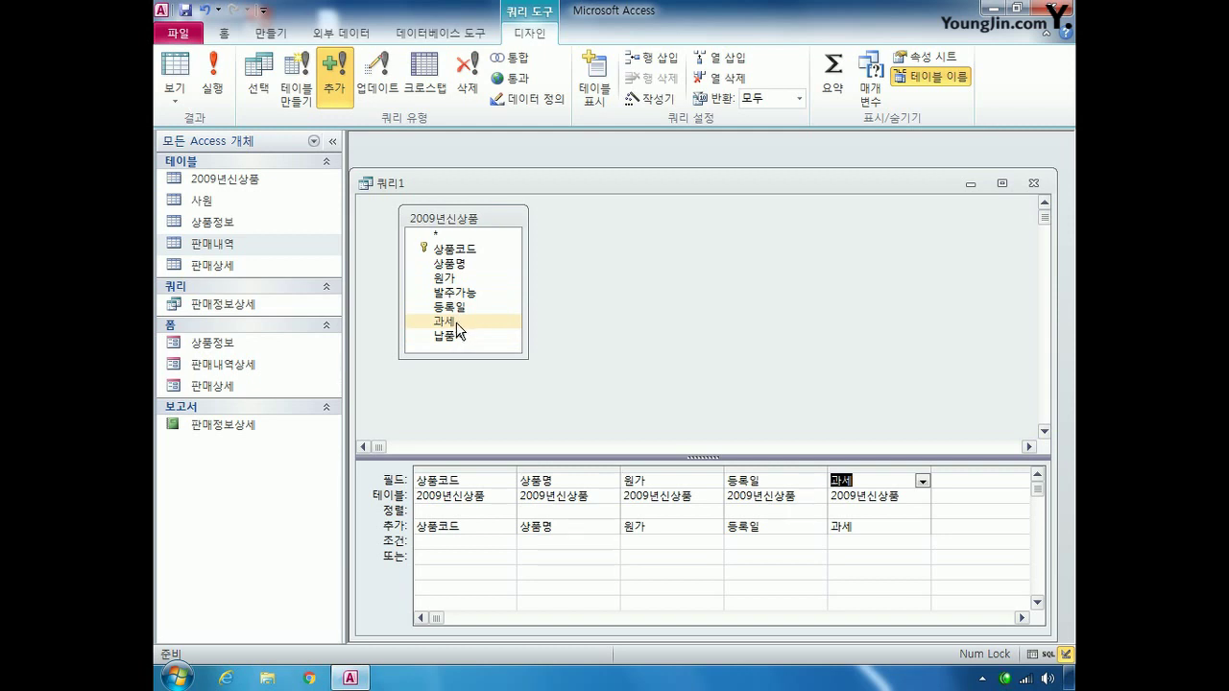
Step: Add the 발주가능 field to the append query with the criterion "Y" and no append-to field
double_click(479, 294)
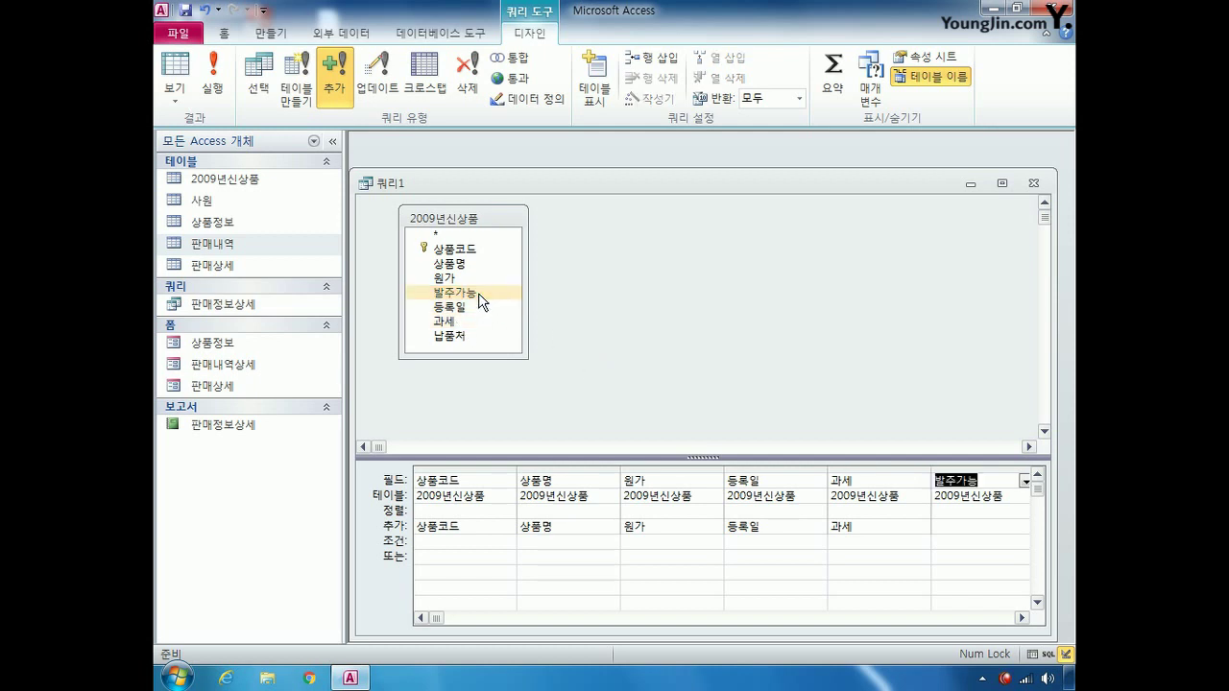
click(958, 526)
click(957, 545)
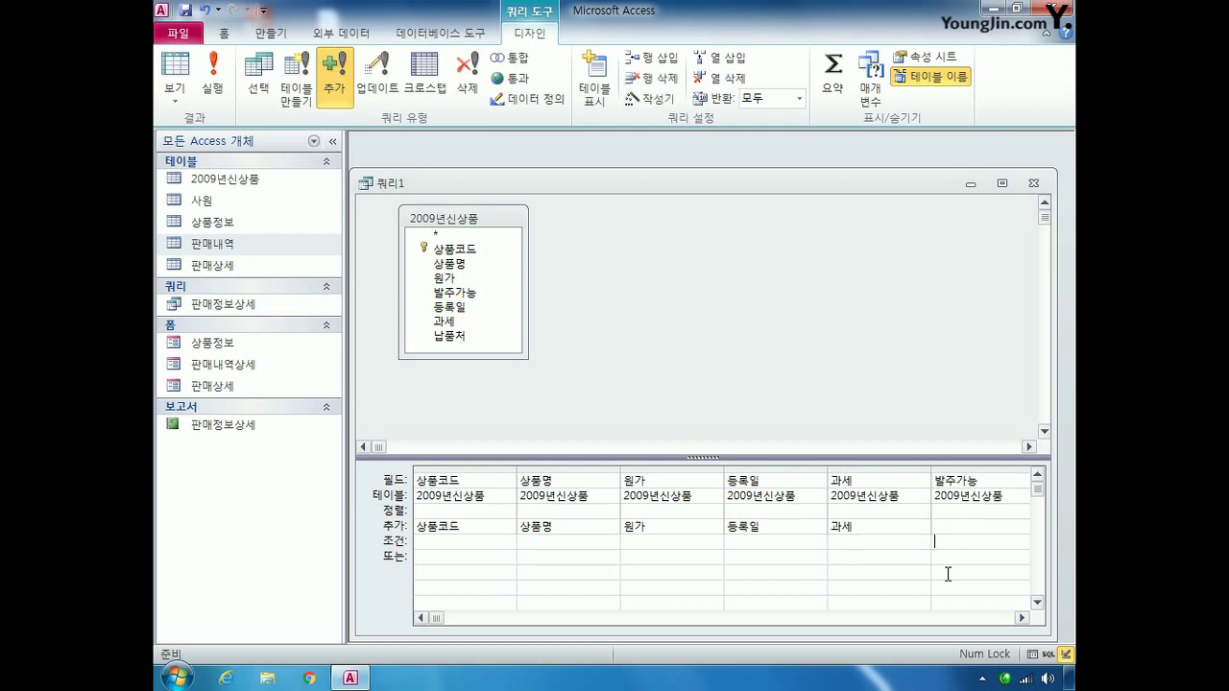
text(ㅛ)
text(Y)
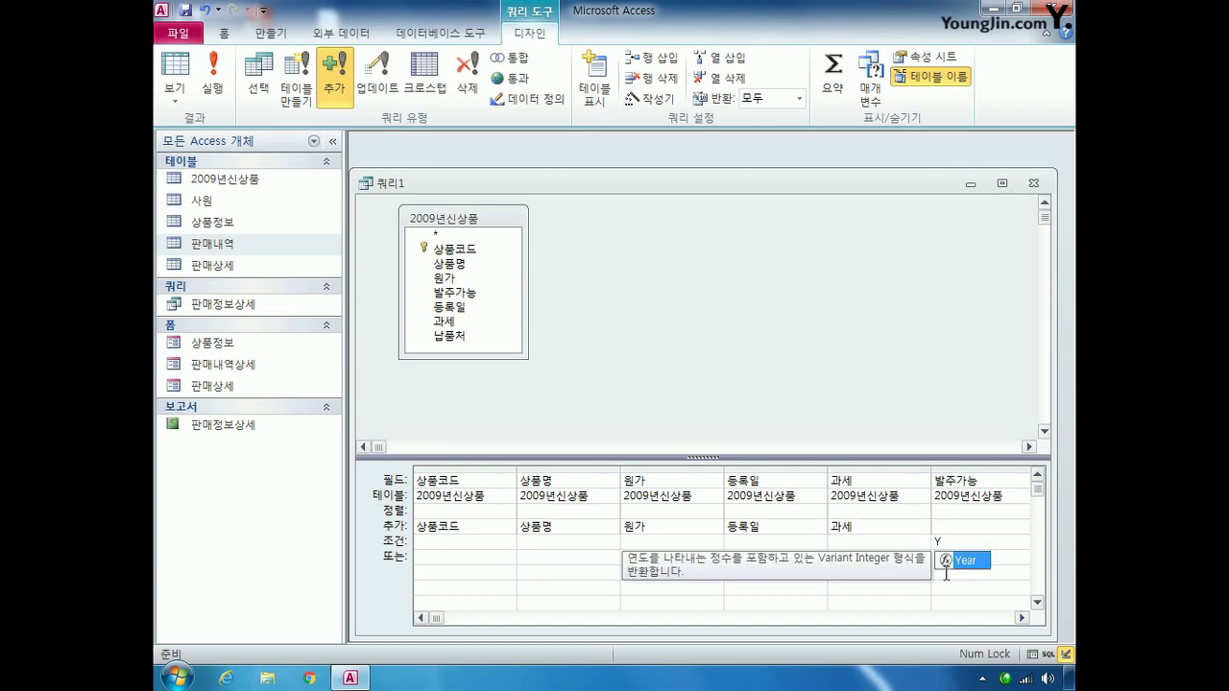
click(565, 562)
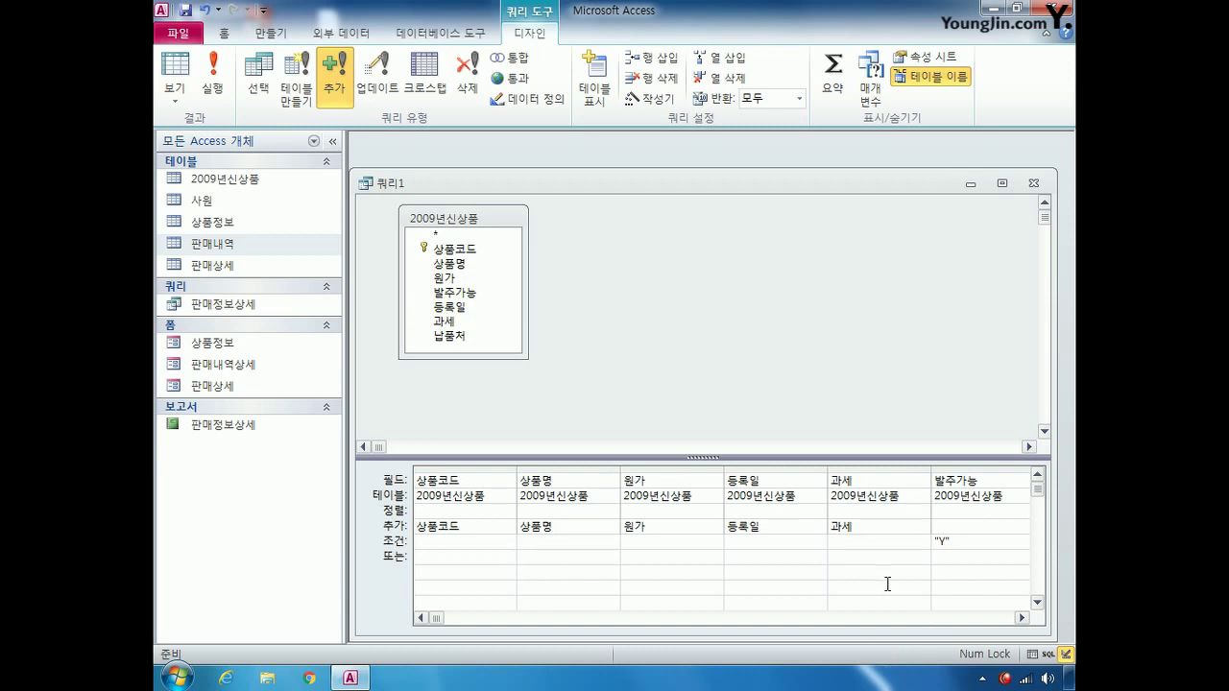
Step: Close the append query and save it as 2009년신상품추가
click(1033, 182)
click(519, 382)
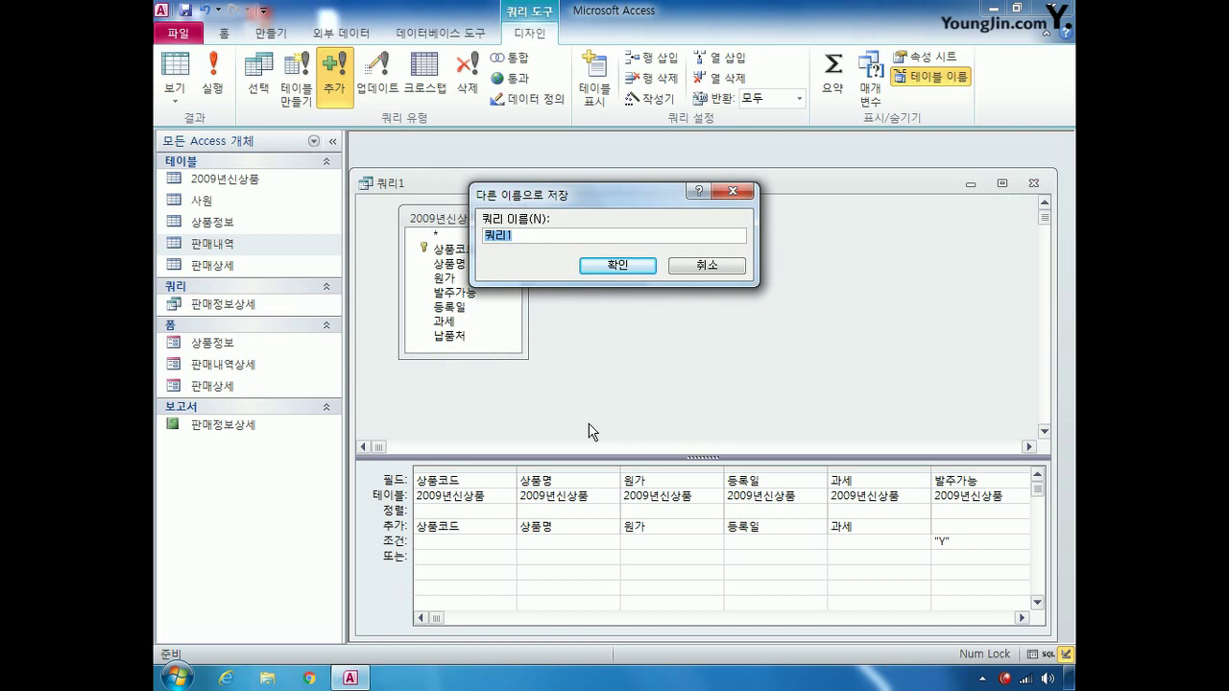
text(2009su)
key(BackSpace)
key(BackSpace)
key(Hangul)
text(년신상품조가)
key(Return)
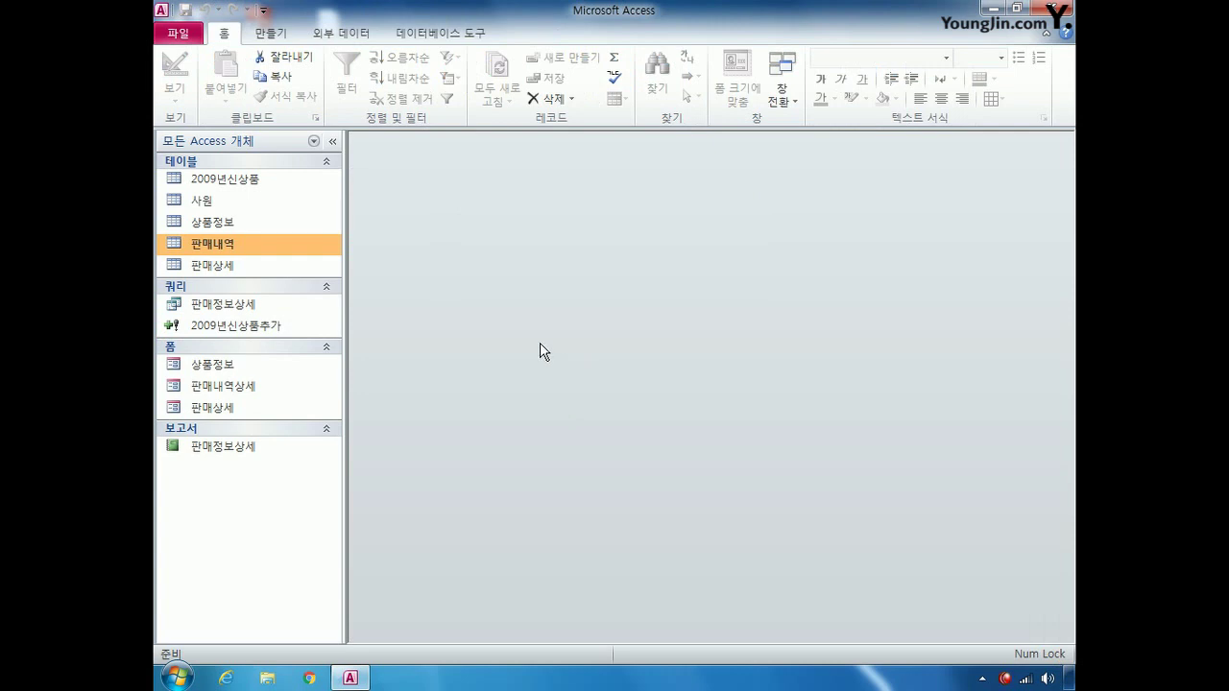
Step: Open the 판매내역 table in Design view and set the lookup display control of 결재수단 to 콤보 상자
right_click(233, 246)
click(280, 276)
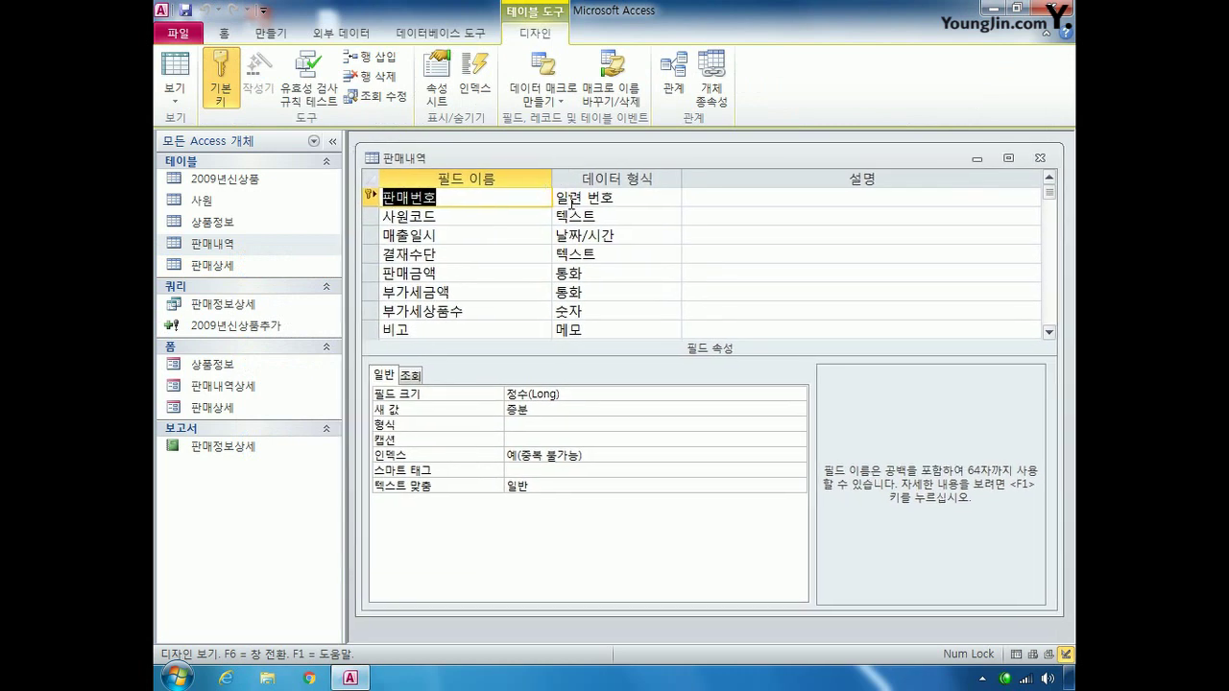
click(375, 255)
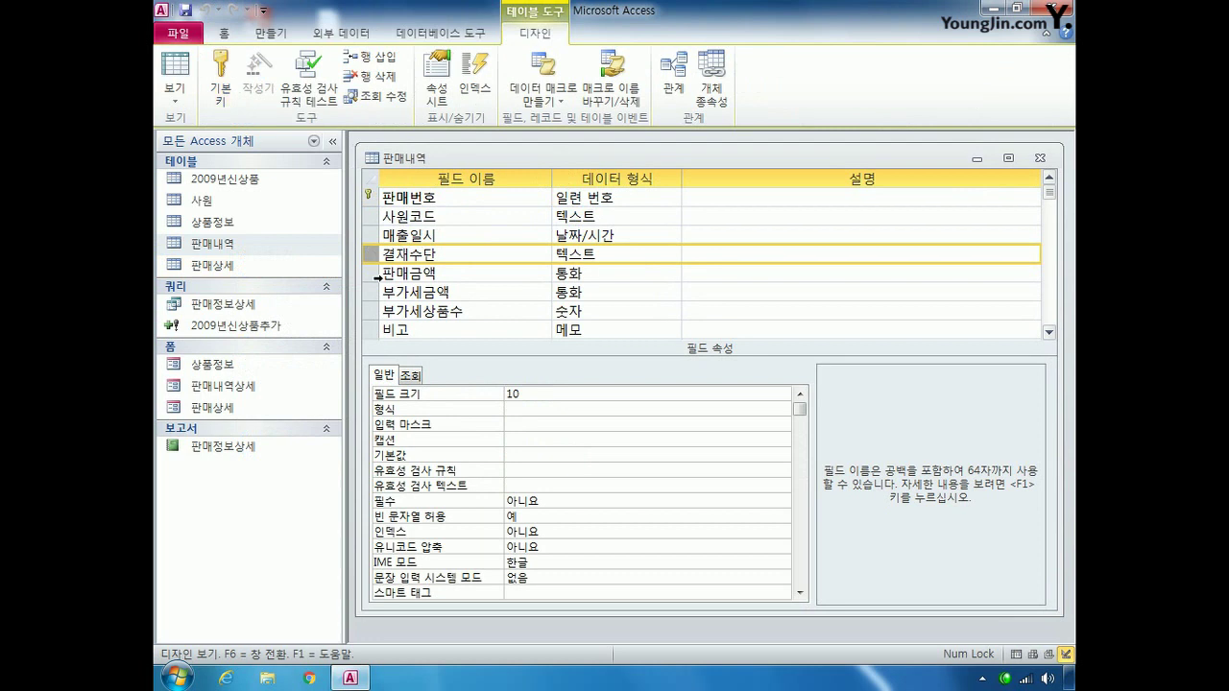
click(410, 375)
click(615, 394)
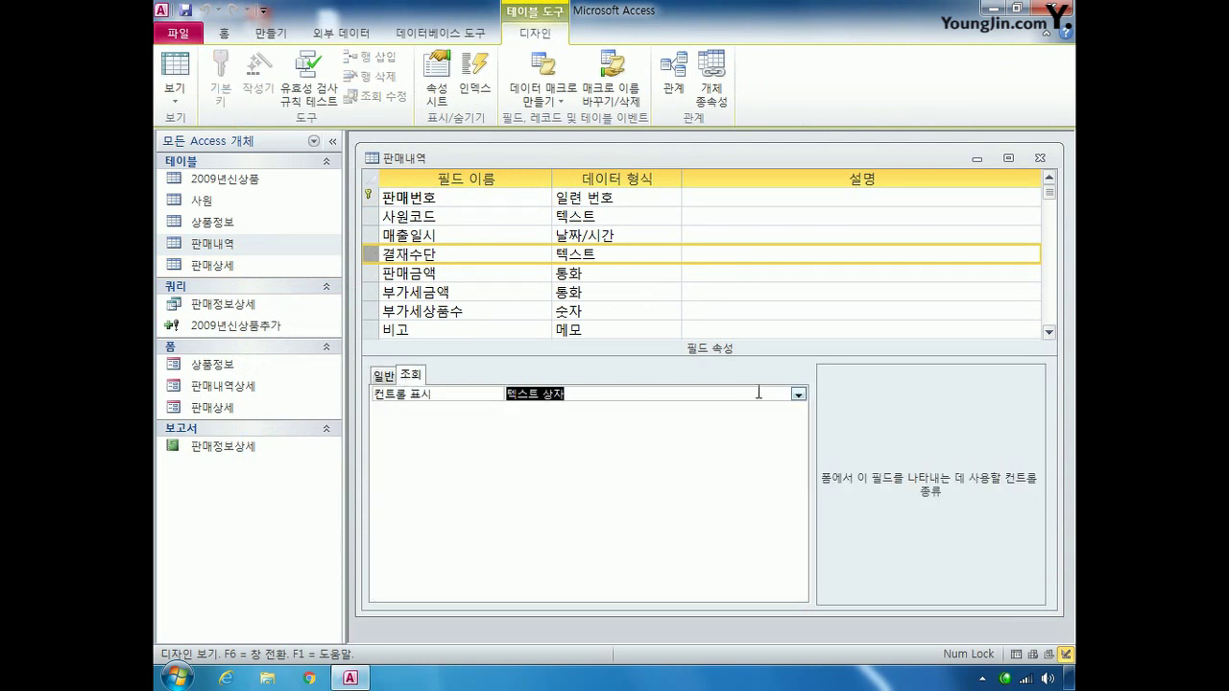
click(797, 394)
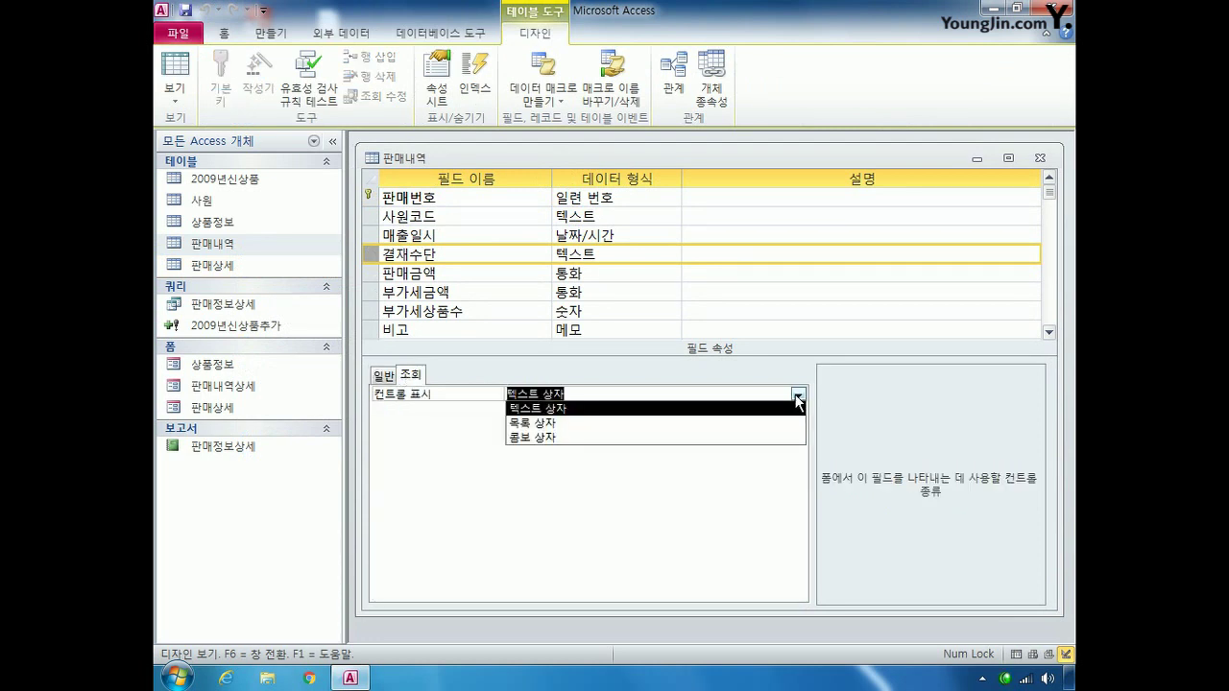
click(637, 438)
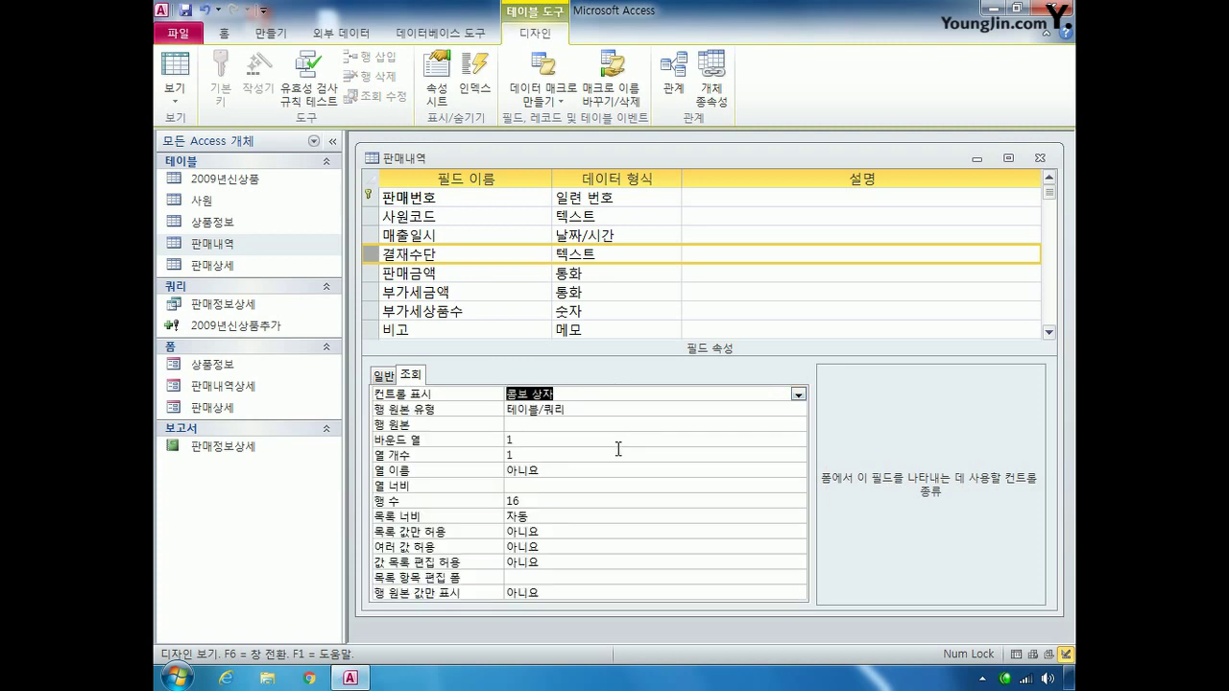
Step: Build a row source query for the 결재수단 combo box with the 결재수단 field of the 판매내역 table
click(585, 425)
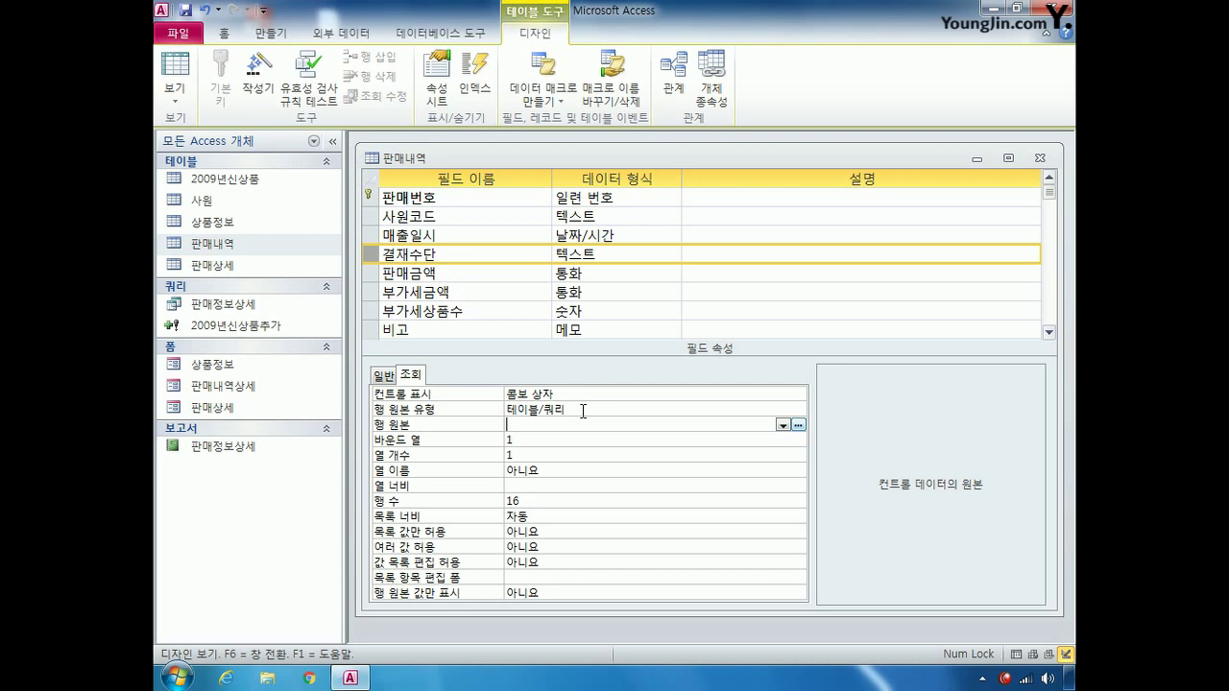
click(798, 427)
click(495, 476)
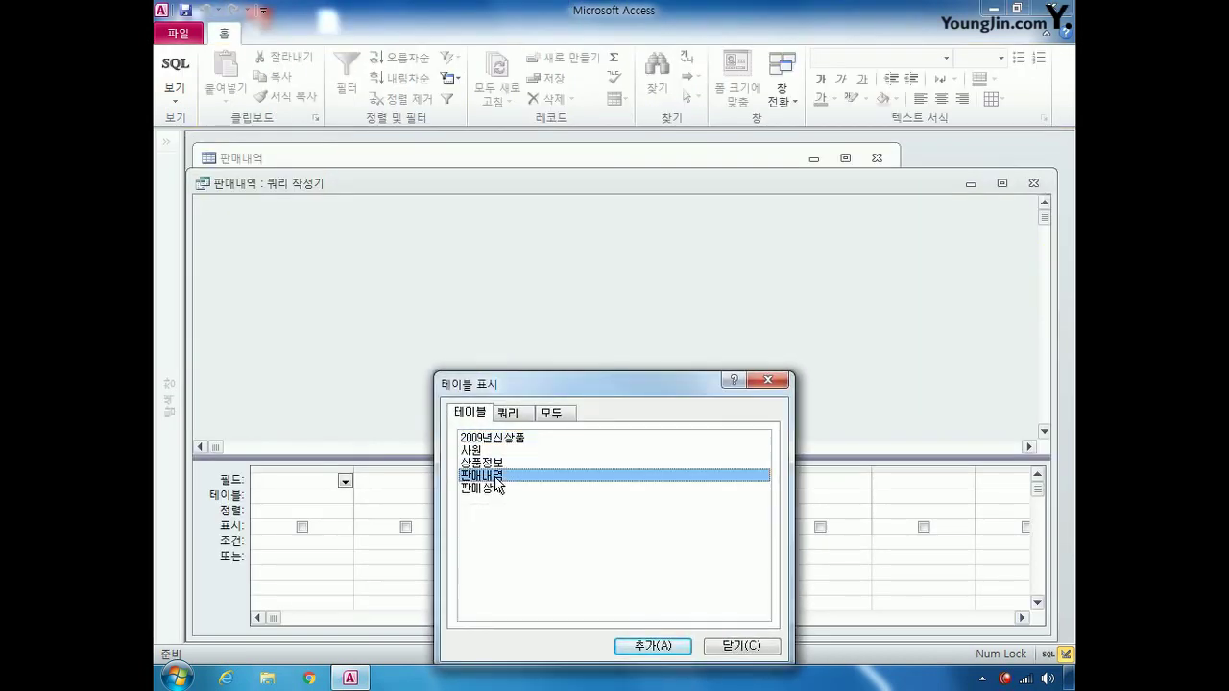
double_click(495, 479)
click(743, 647)
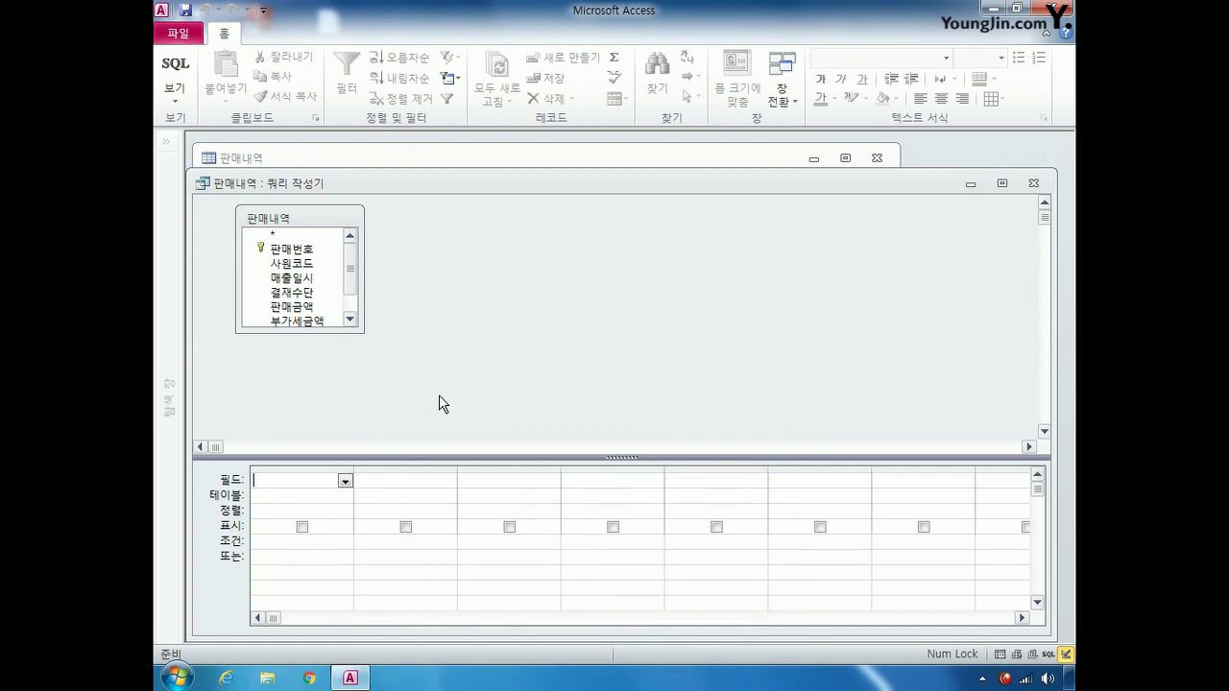
double_click(302, 293)
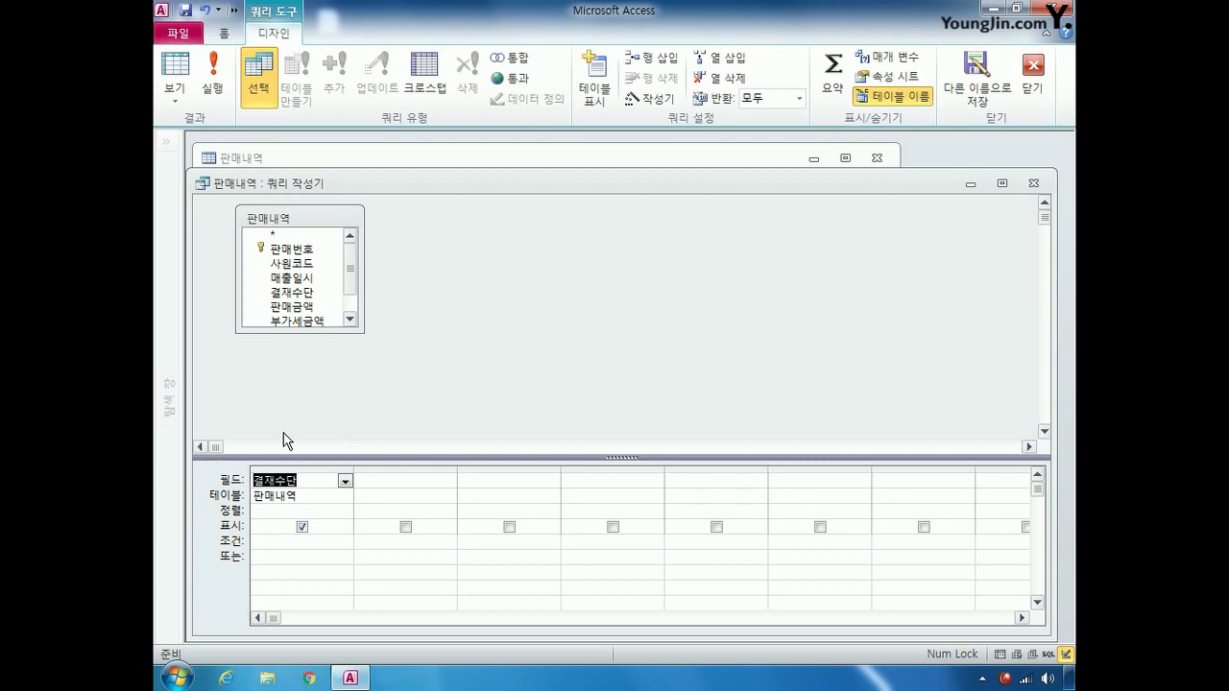
Step: Set the row source query's 고유 값 property to 예, save it into the row source, and check the resulting SQL
click(606, 266)
click(888, 77)
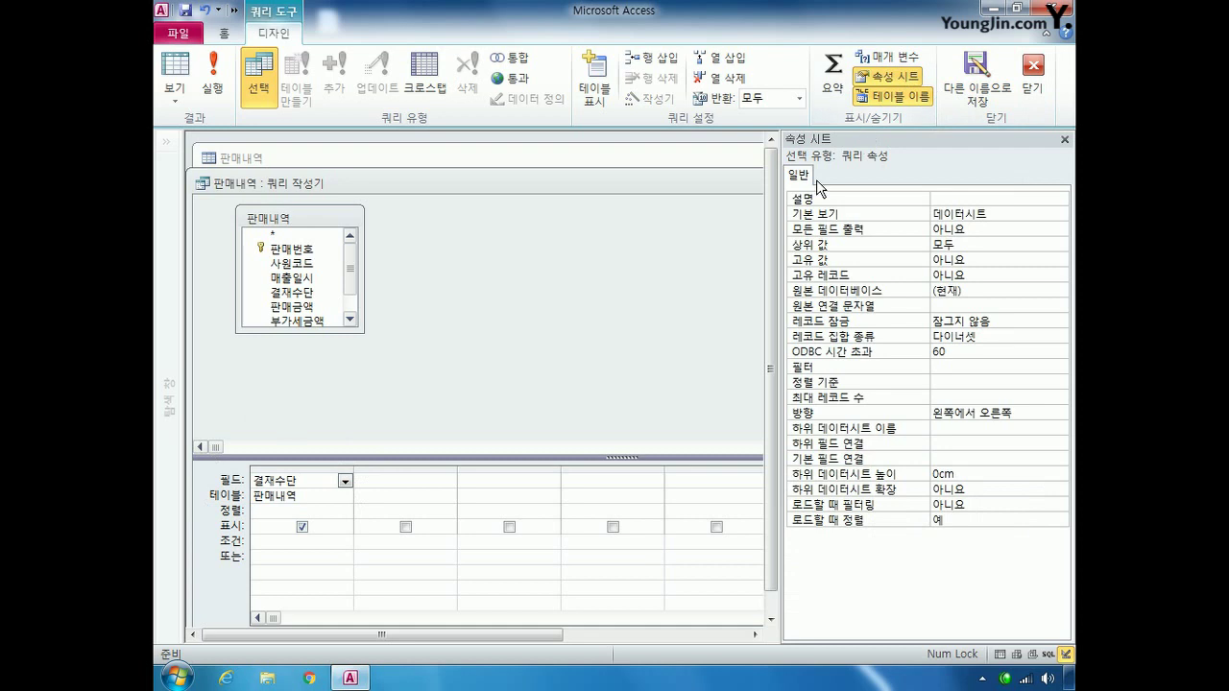
click(1018, 260)
click(1060, 260)
click(1003, 276)
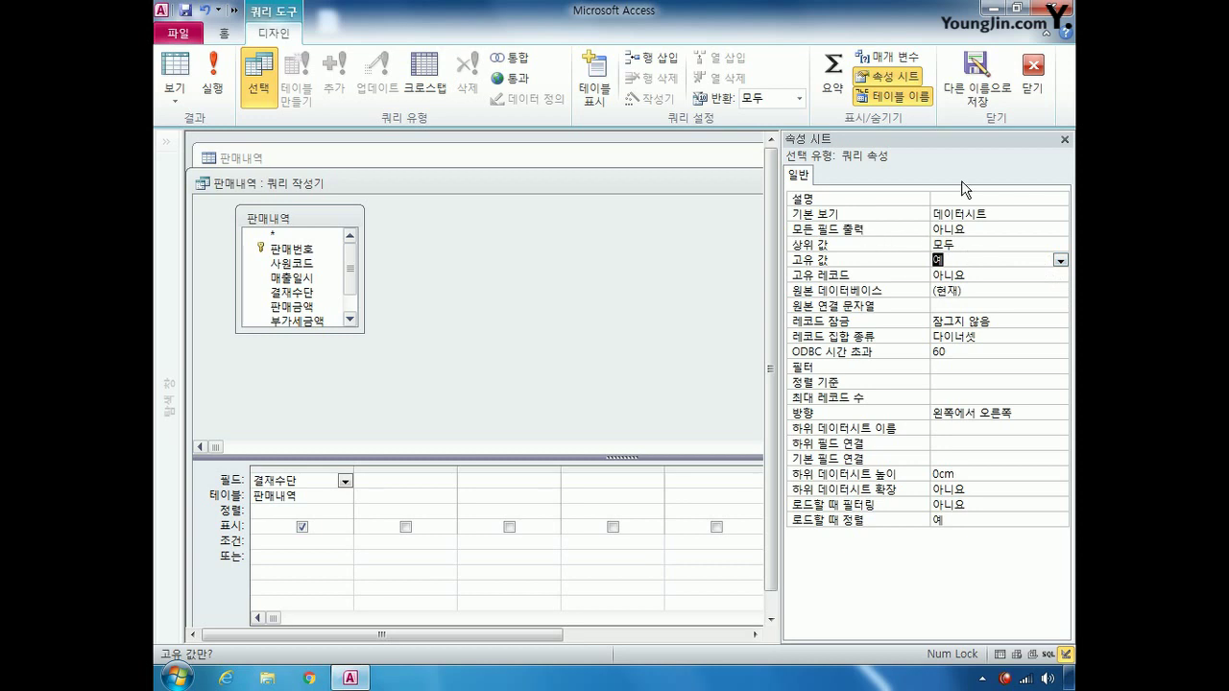
click(1064, 142)
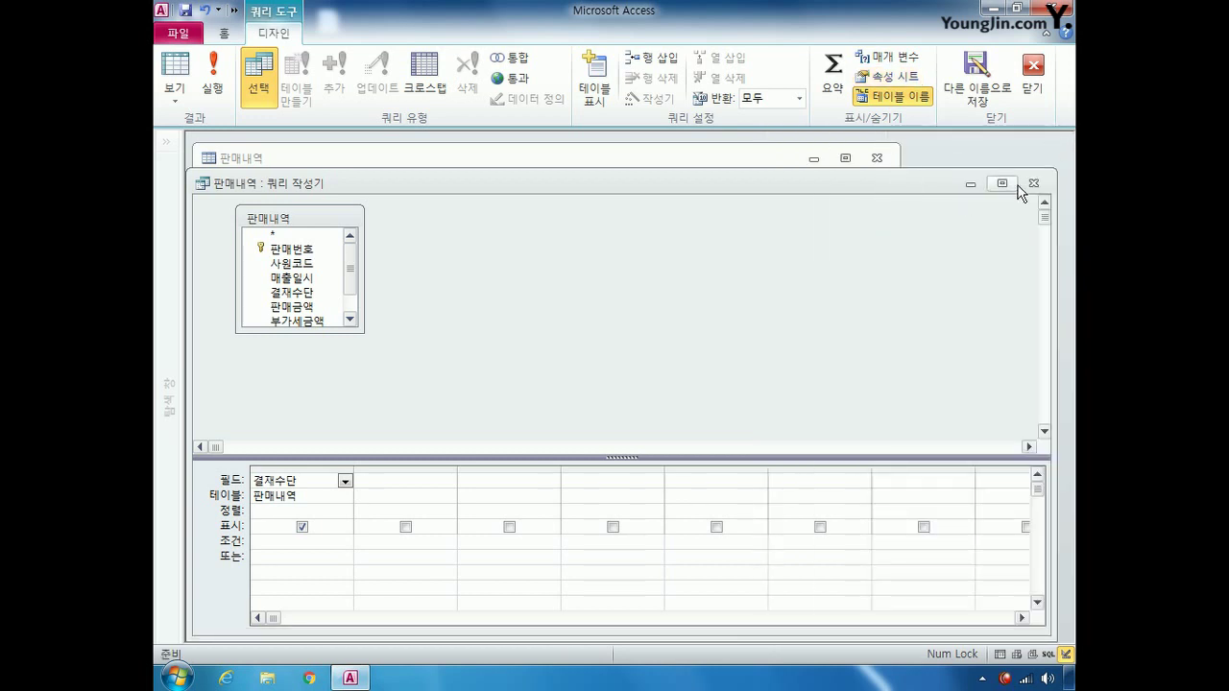
click(1031, 185)
click(513, 403)
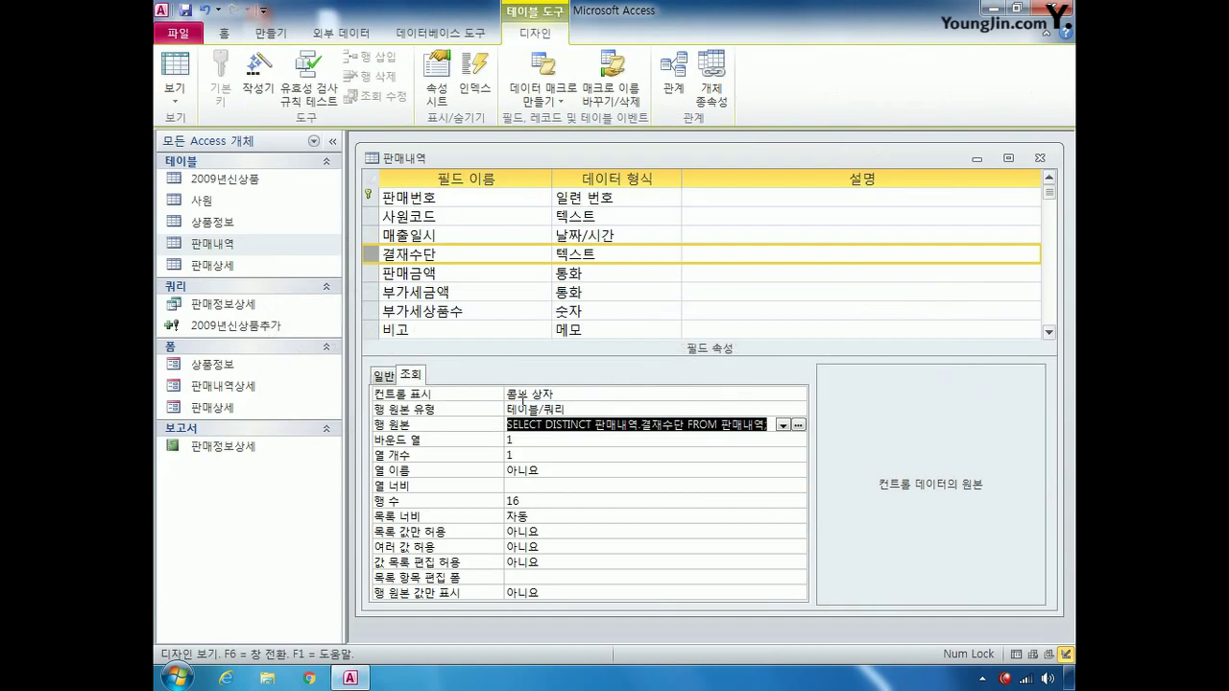
click(586, 424)
drag(592, 424, 550, 427)
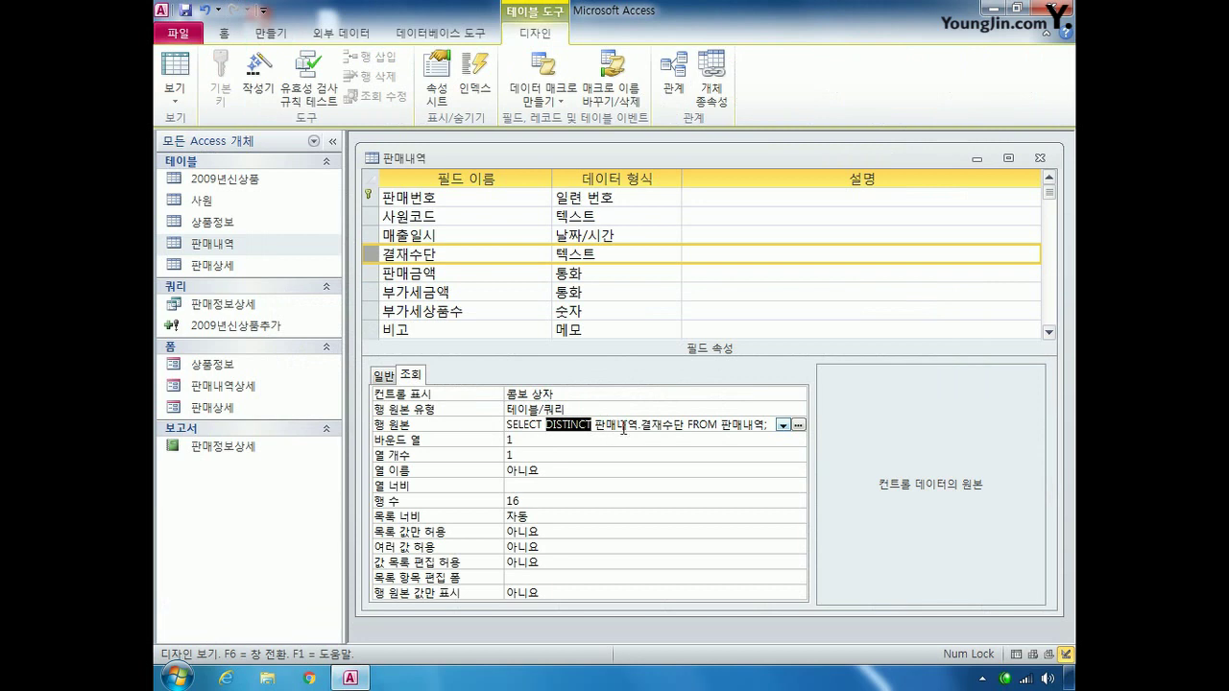
drag(773, 427, 508, 425)
click(562, 424)
Step: Set 목록 값만 허용 to 예 for the 결재수단 field, and close the 판매내역 table with its design saved
click(562, 532)
click(798, 532)
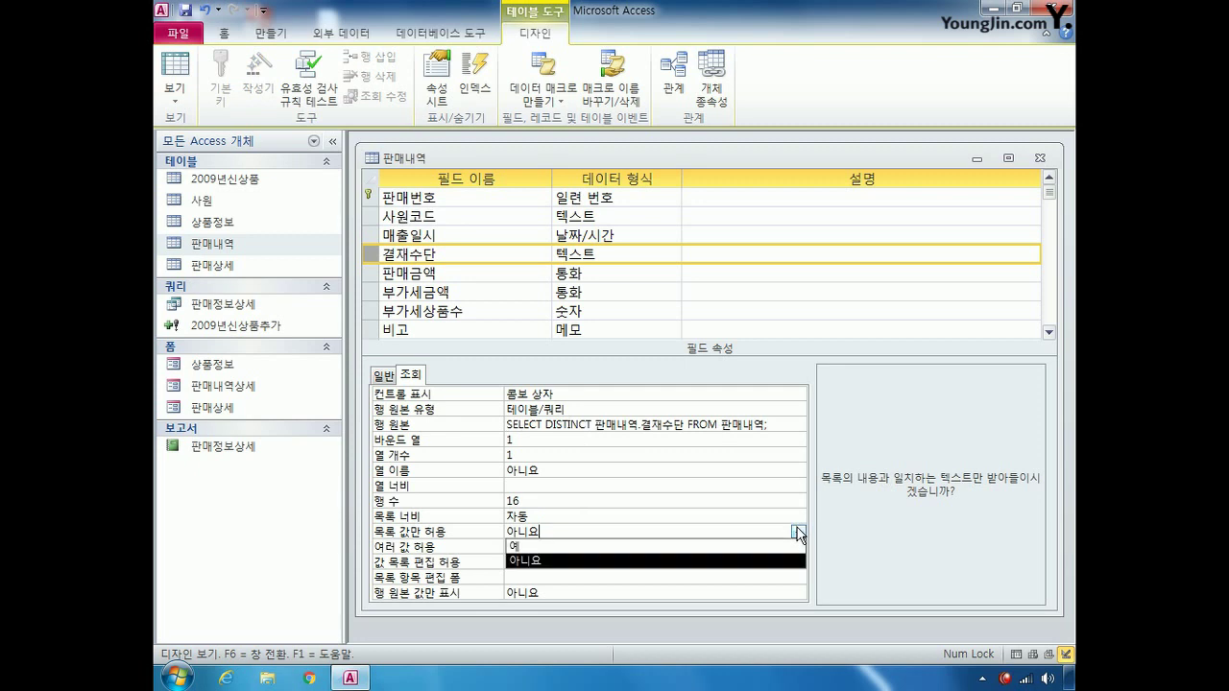
click(766, 547)
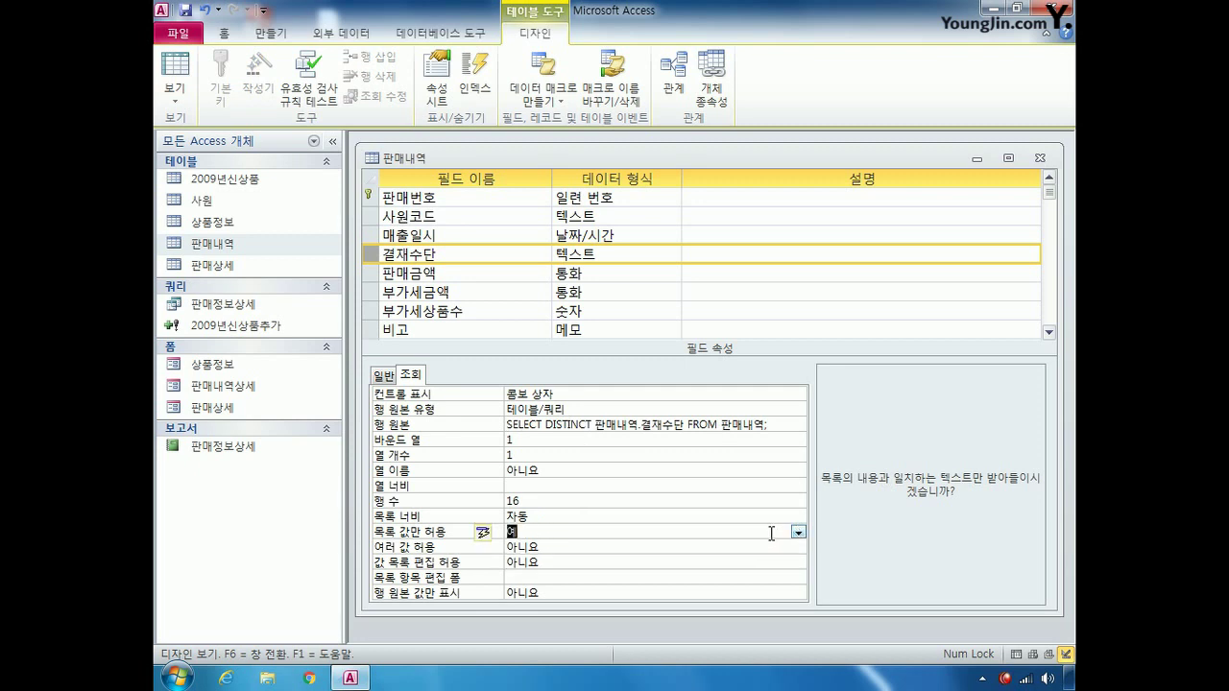
click(1039, 161)
click(519, 388)
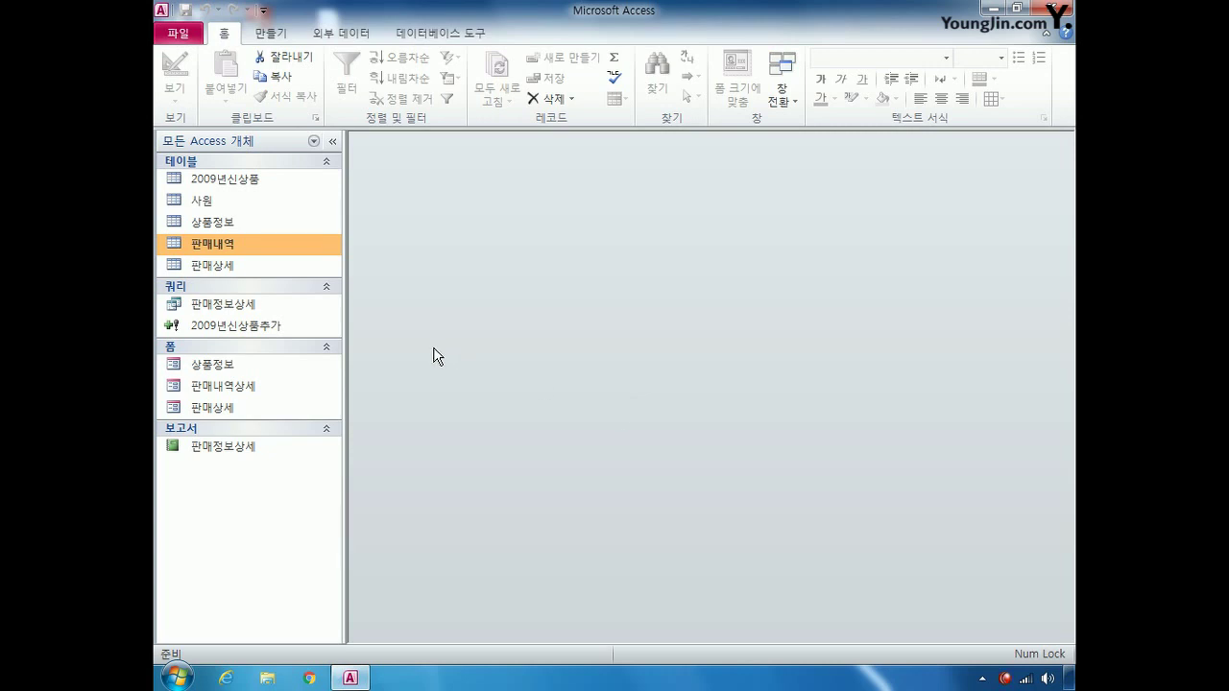
Step: Open the 상품정보 form in Design view and show the form's property sheet
right_click(239, 365)
mouse_move(733, 201)
mouse_down()
mouse_move(525, 153)
mouse_move(492, 161)
mouse_up()
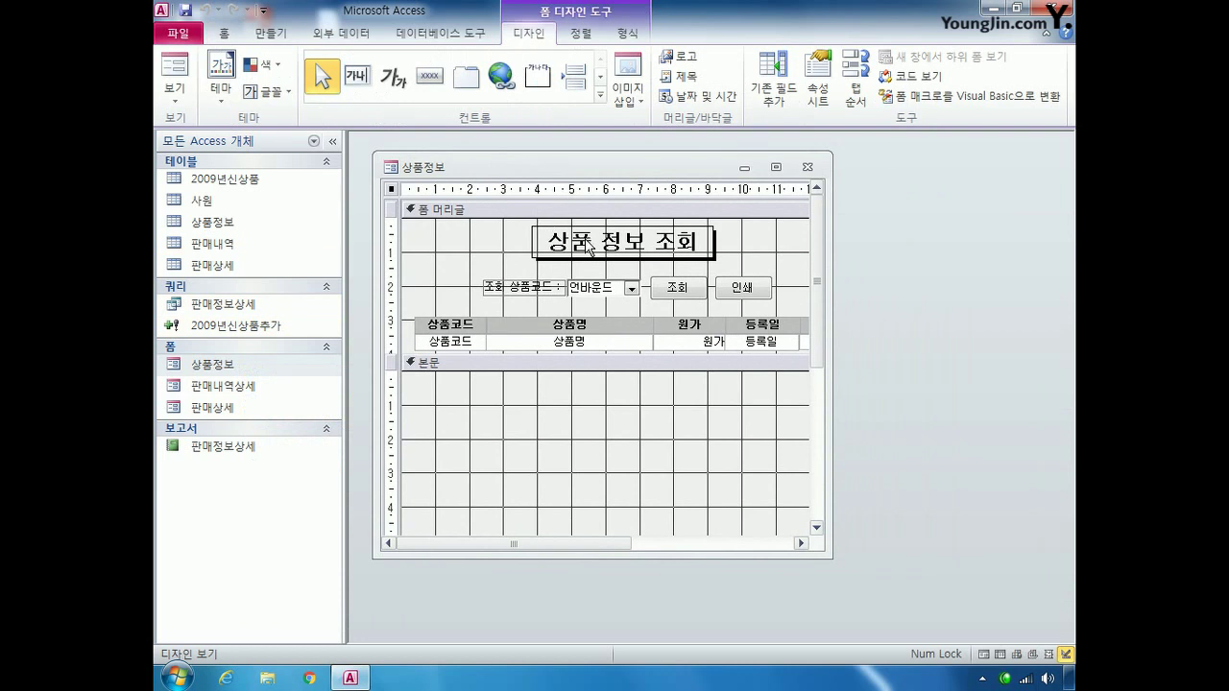
click(822, 93)
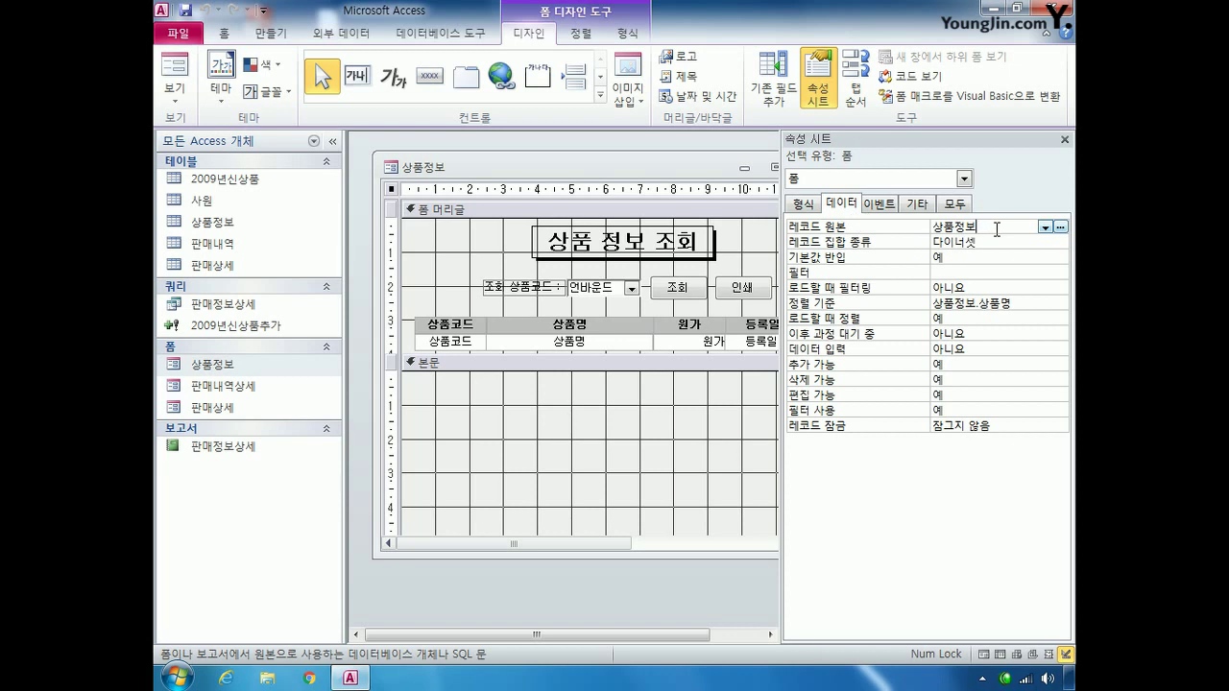
Step: Make the form's record source a query returning all fields of the 상품정보 table, and save it
click(1061, 226)
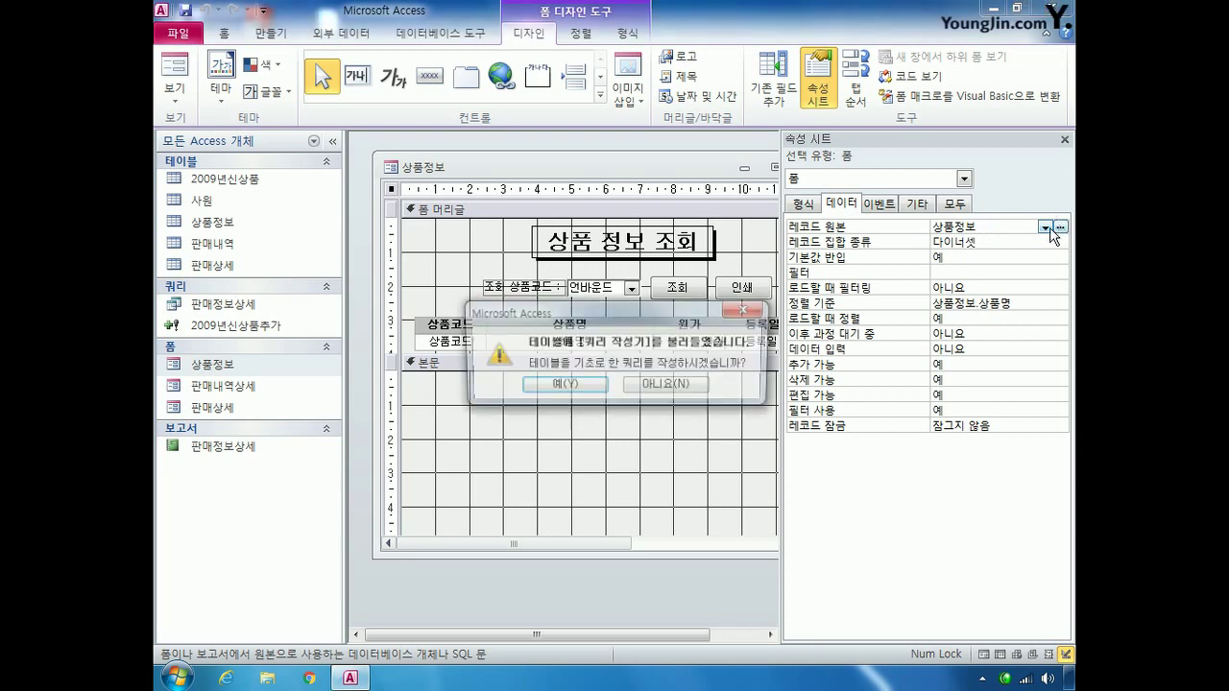
click(585, 385)
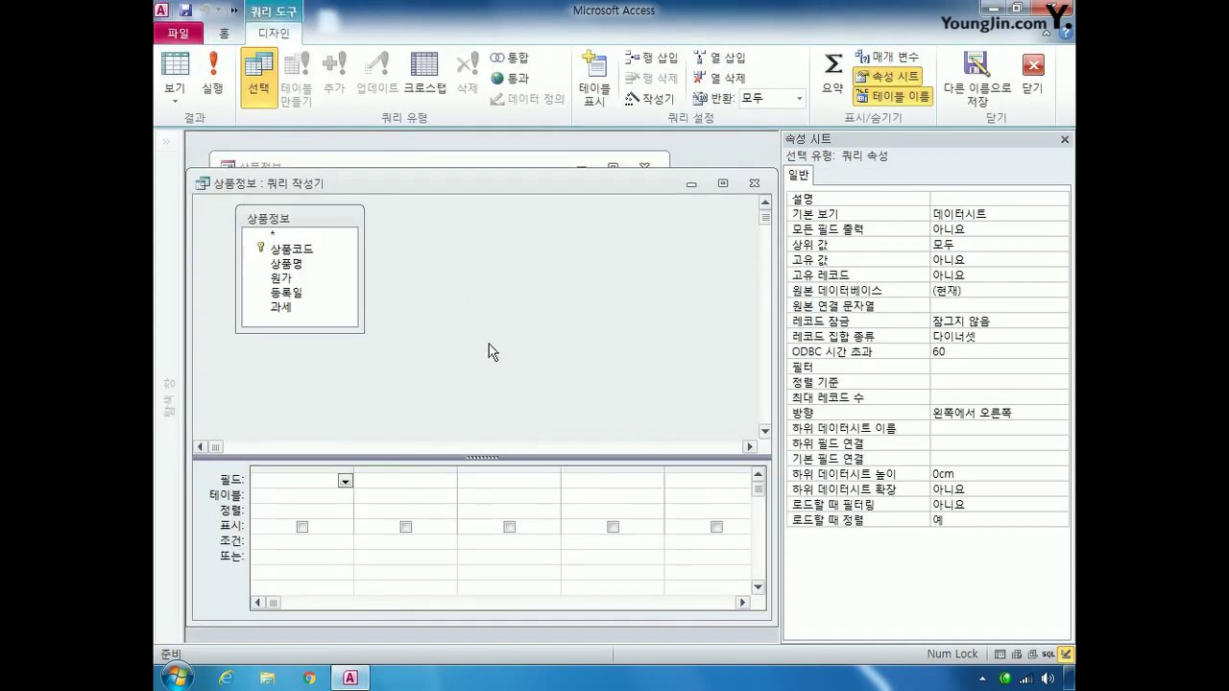
double_click(281, 235)
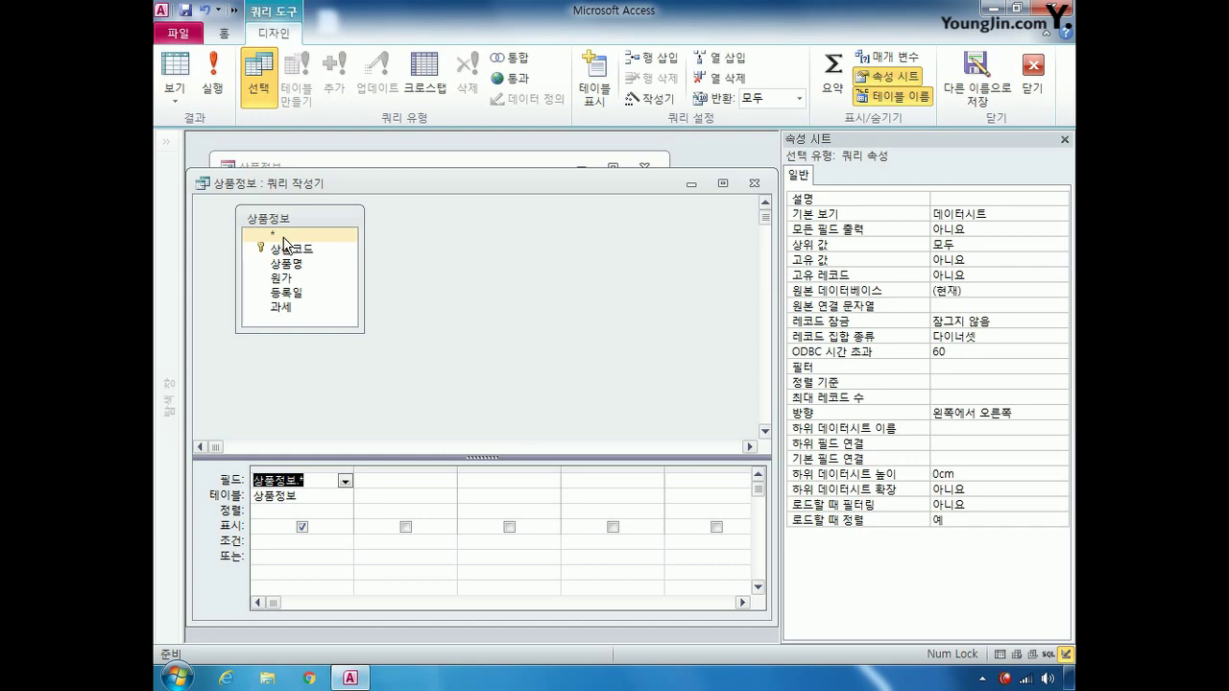
click(754, 183)
click(509, 402)
Step: Examine the full SQL statement of the form's record source in the zoom box
right_click(987, 227)
click(989, 263)
click(594, 192)
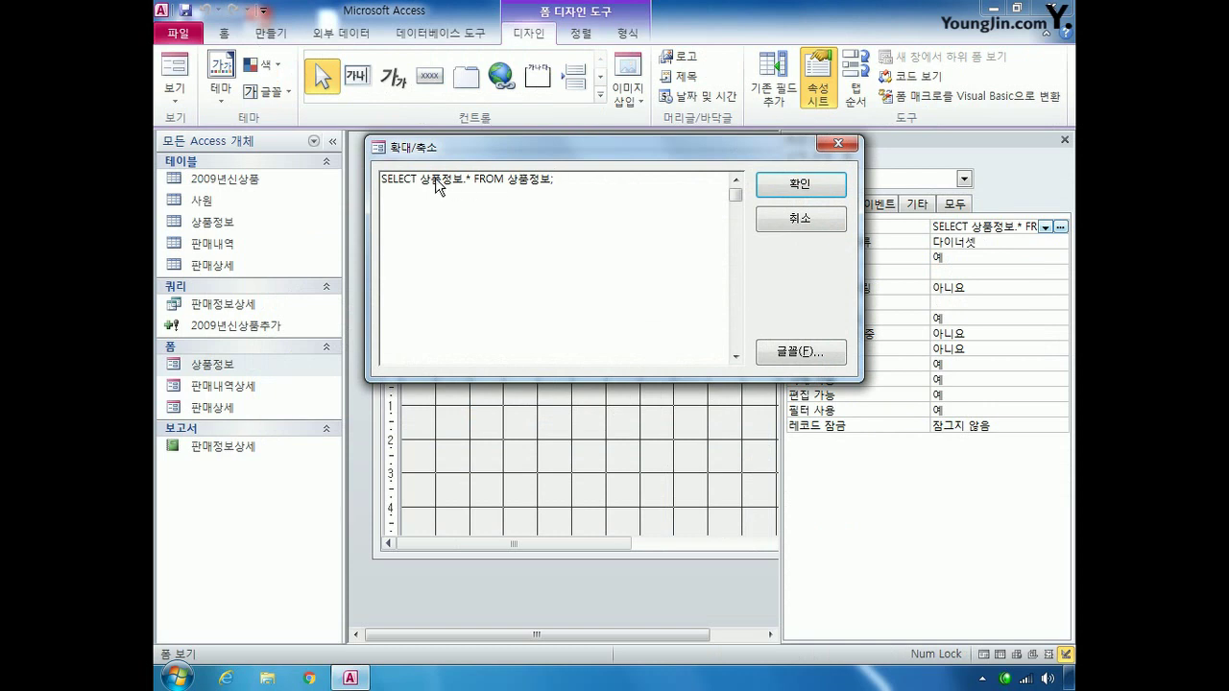
click(830, 190)
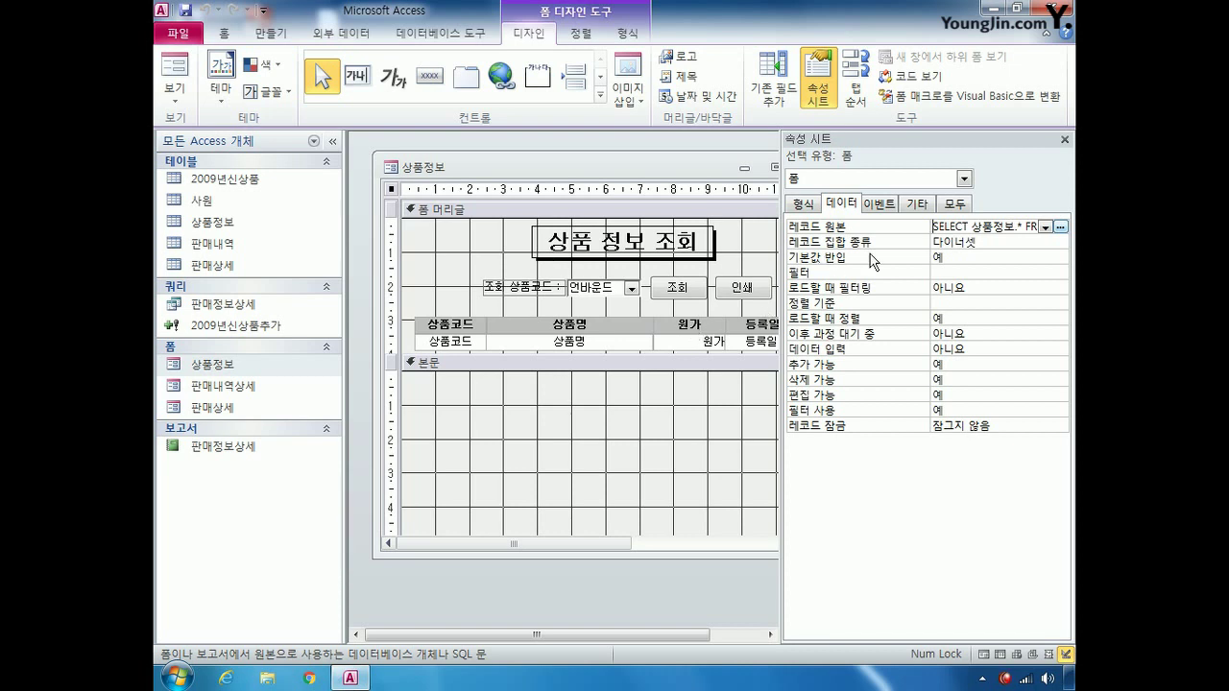
Step: List all properties of the 상품정보 form and open its 기본 보기 property for editing
click(953, 206)
click(981, 288)
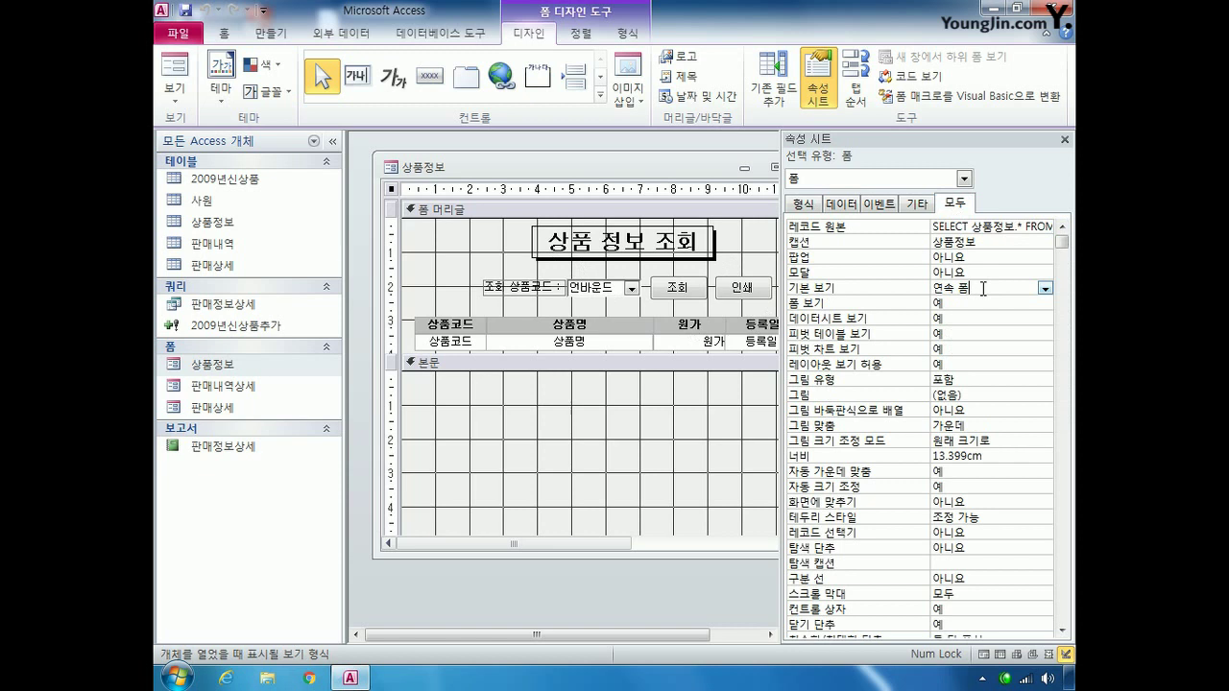